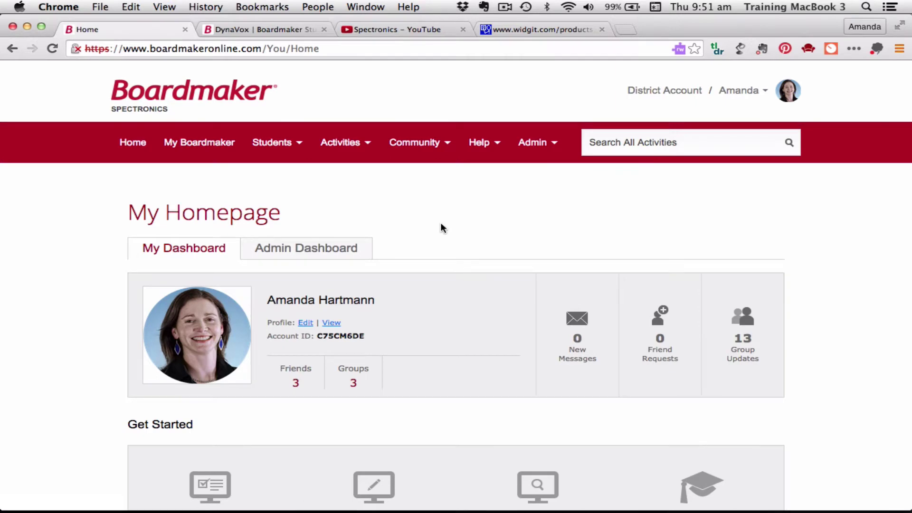
scroll(441, 225, "down", 5)
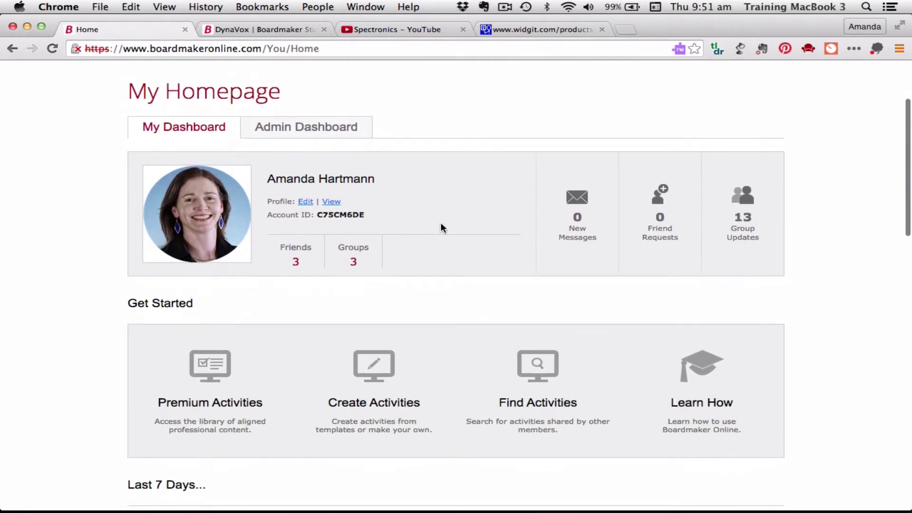
scroll(441, 227, "up", 1)
scroll(440, 227, "down", 2)
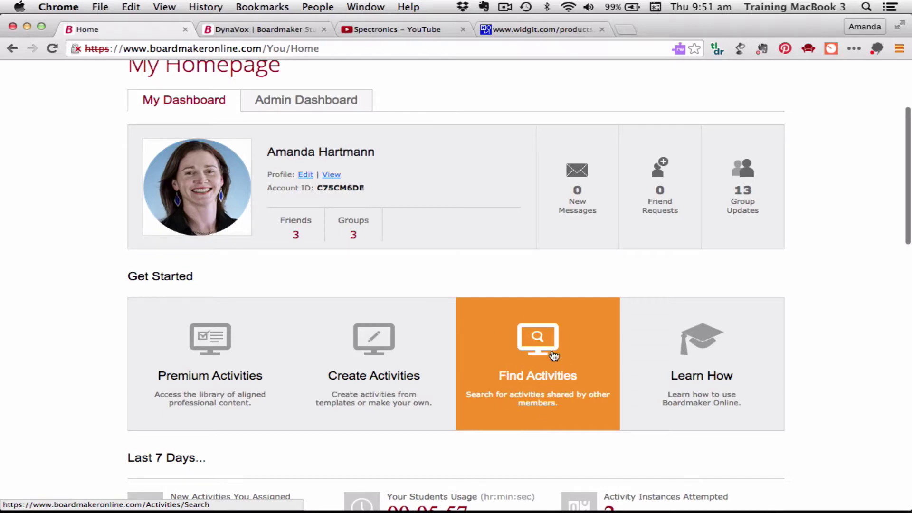
scroll(535, 355, "up", 5)
mouse_move(416, 153)
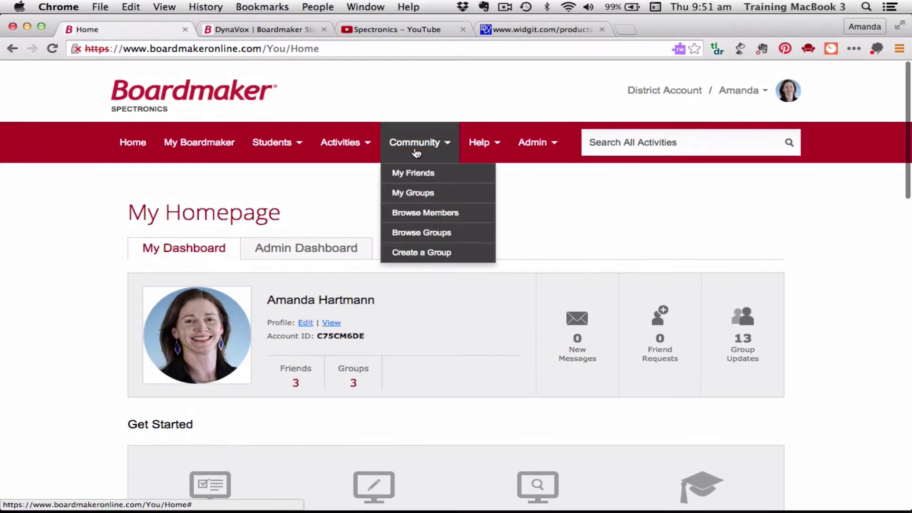
mouse_move(334, 148)
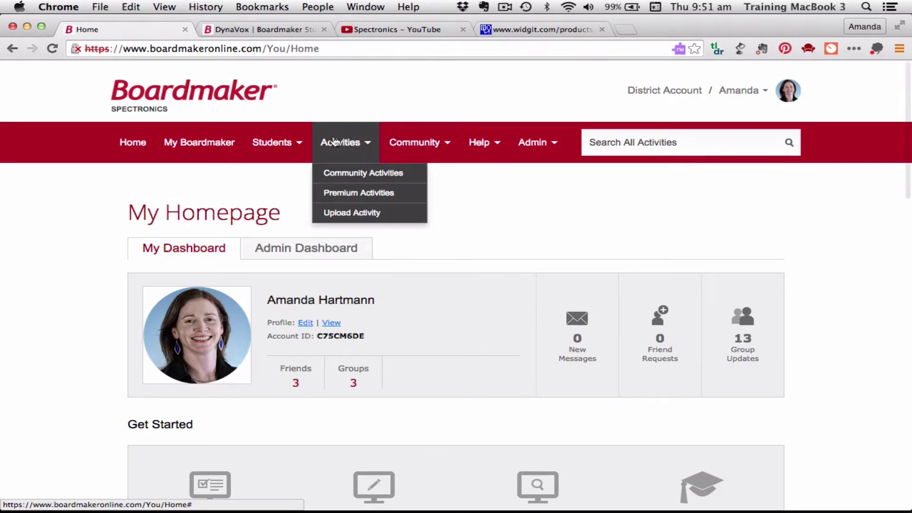
Open Community Activities and browse Trending and Recent categories like Therapy Tools and Life Skills.
left_click(338, 176)
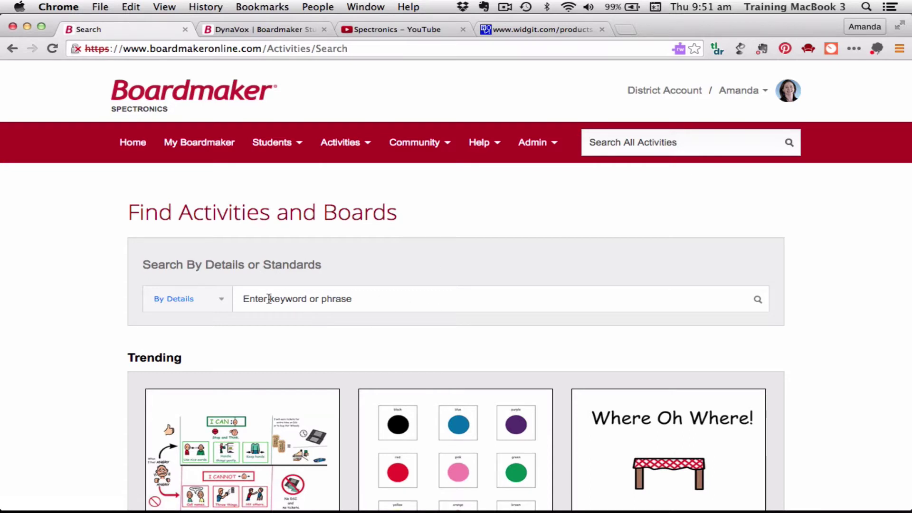
scroll(400, 327, "down", 10)
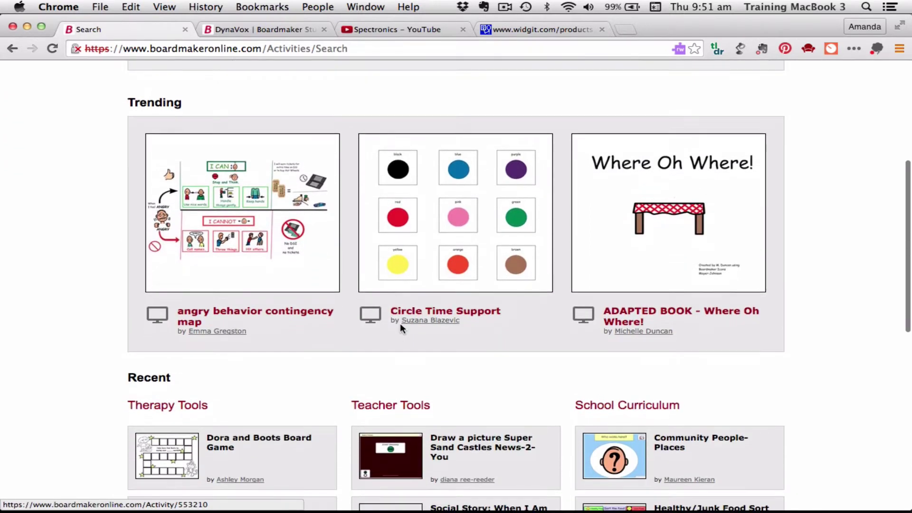
scroll(400, 327, "down", 2)
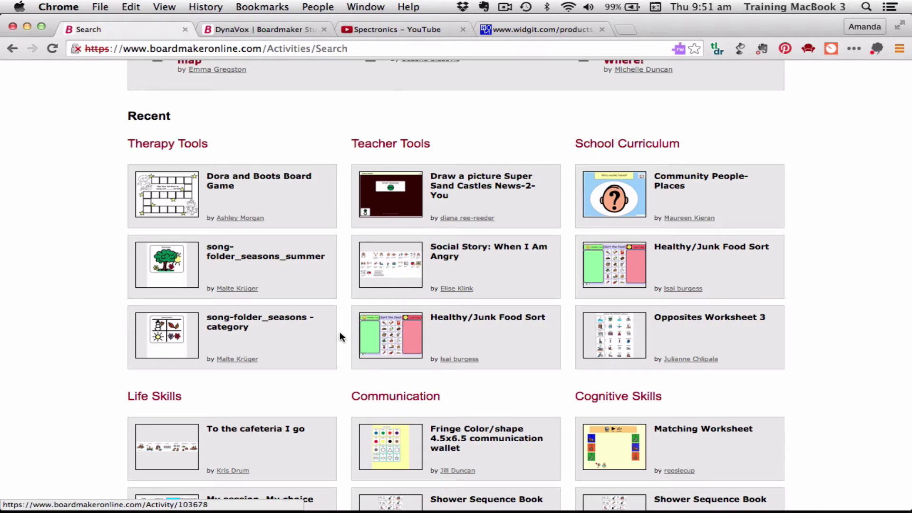
scroll(329, 333, "down", 3)
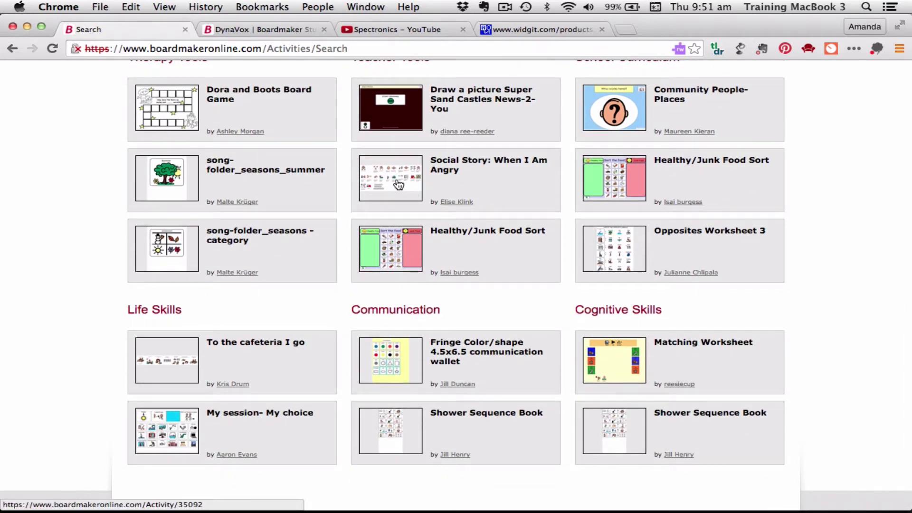
scroll(378, 264, "down", 4)
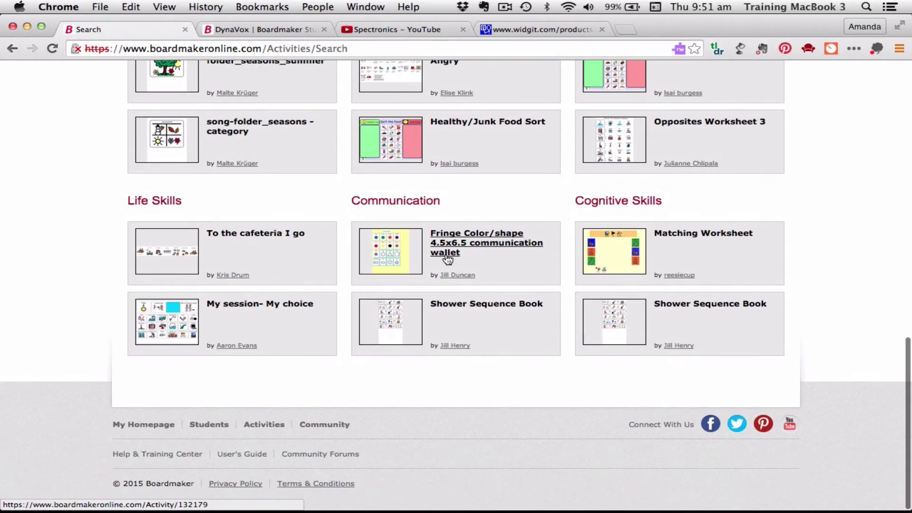
scroll(257, 264, "up", 2)
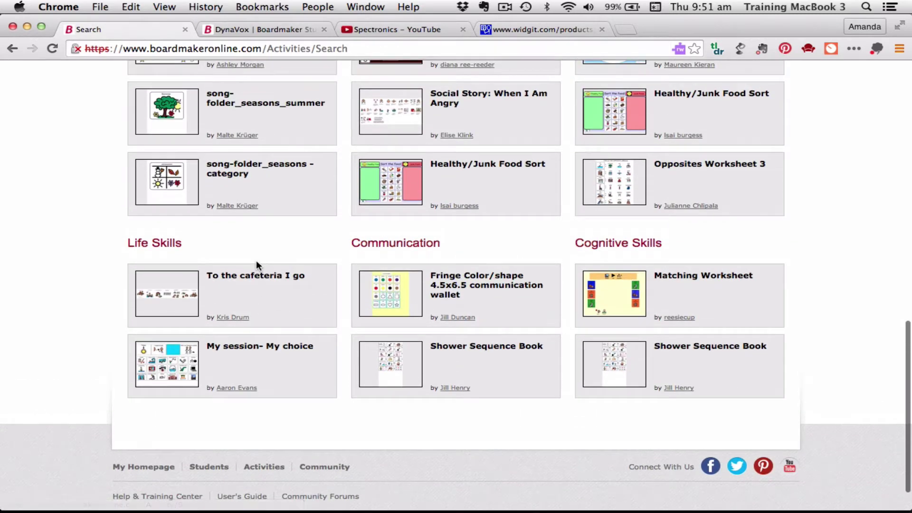
scroll(285, 260, "up", 3)
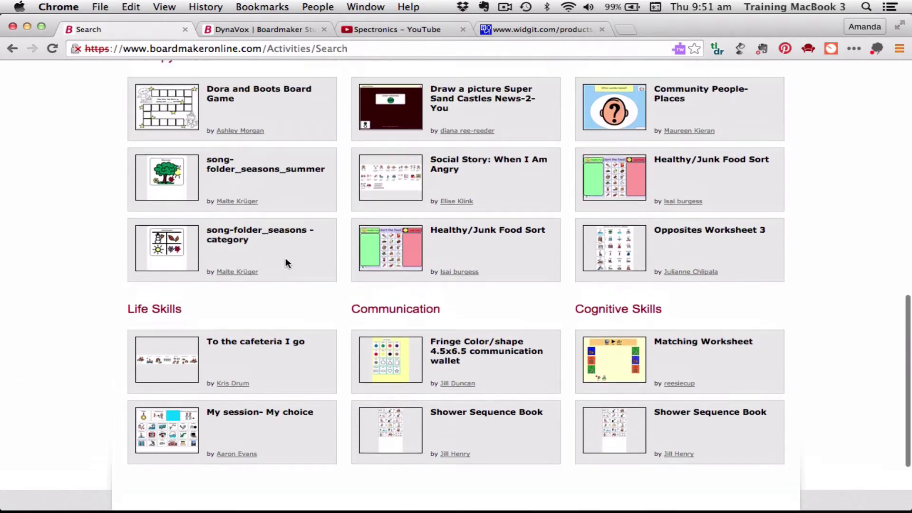
scroll(285, 261, "up", 15)
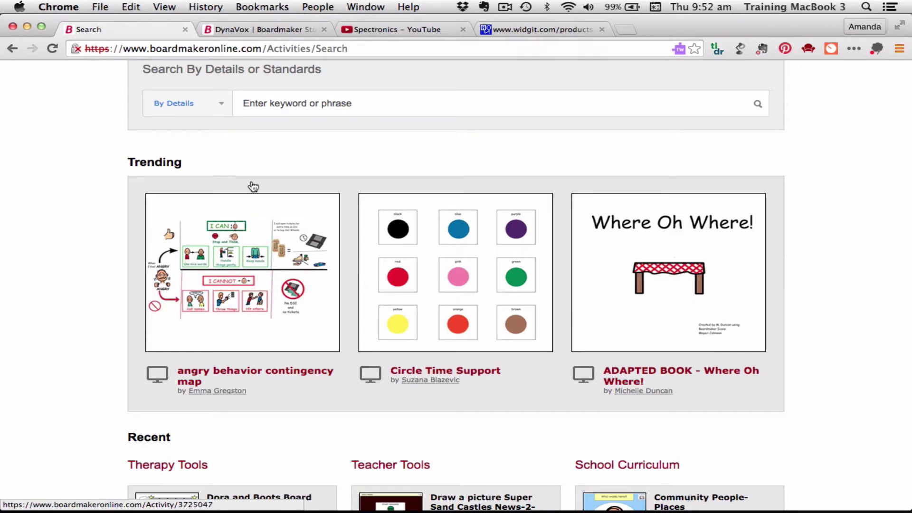
scroll(304, 213, "up", 5)
Search community activities for 'sink or float' and browse the results.
left_click(291, 213)
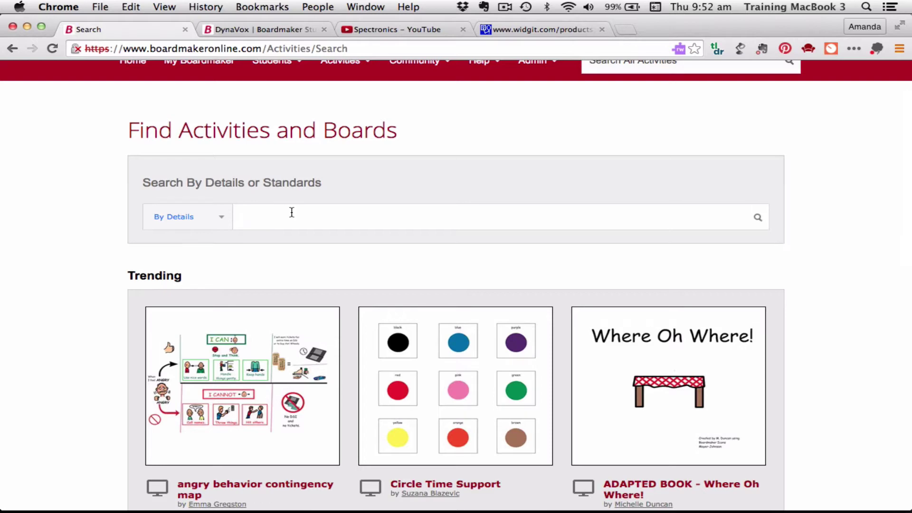
type("sink or ")
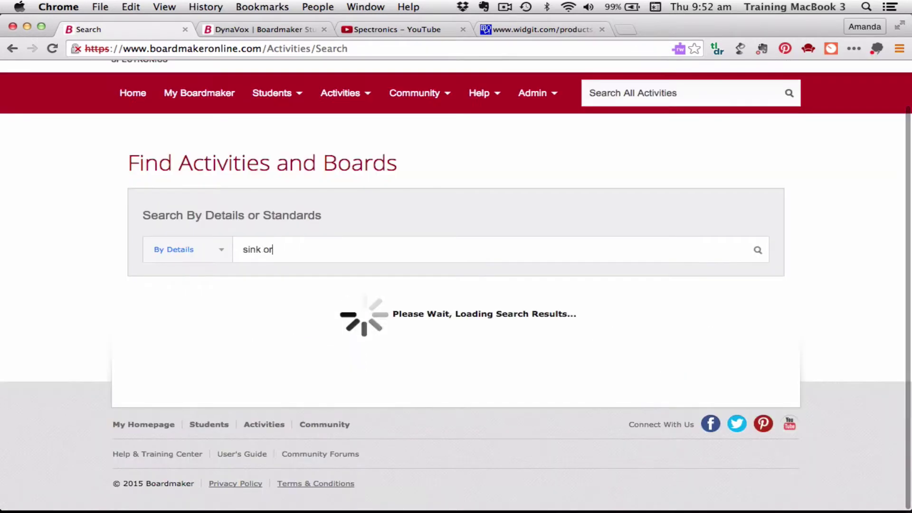
type("float")
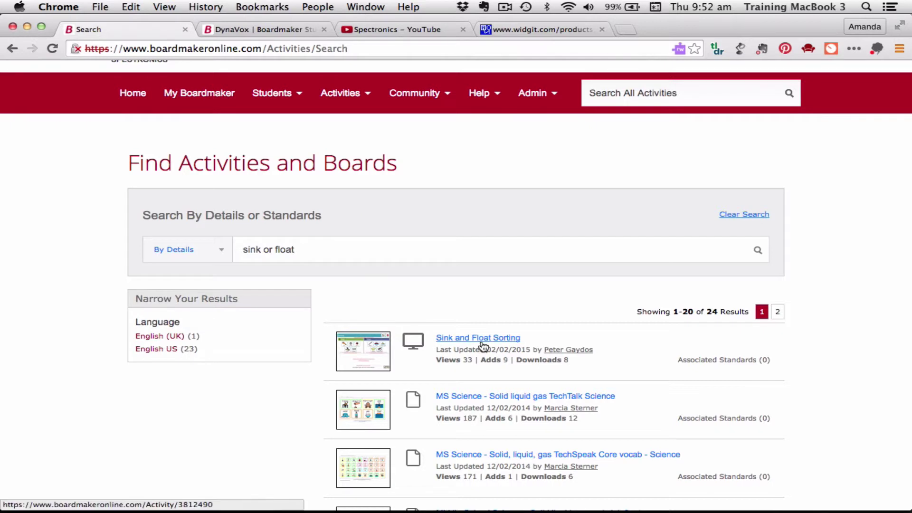
scroll(480, 345, "down", 5)
scroll(480, 340, "down", 6)
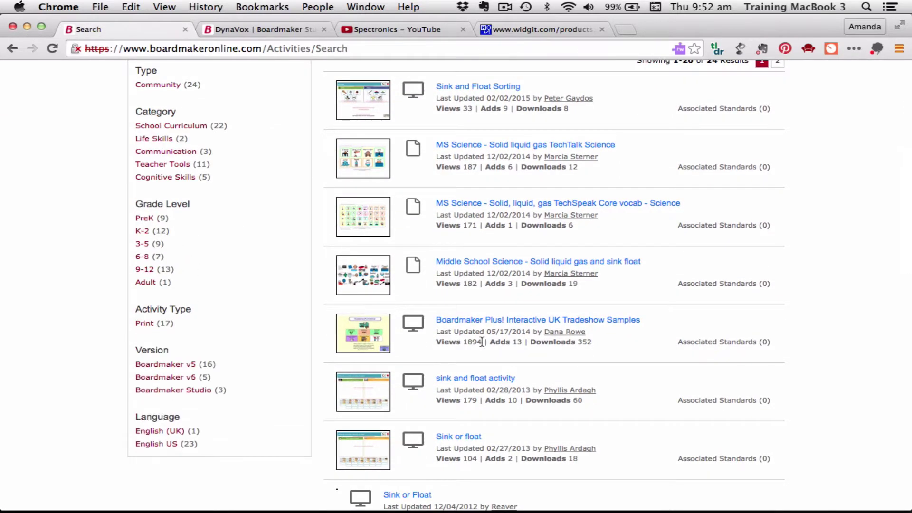
scroll(481, 343, "down", 2)
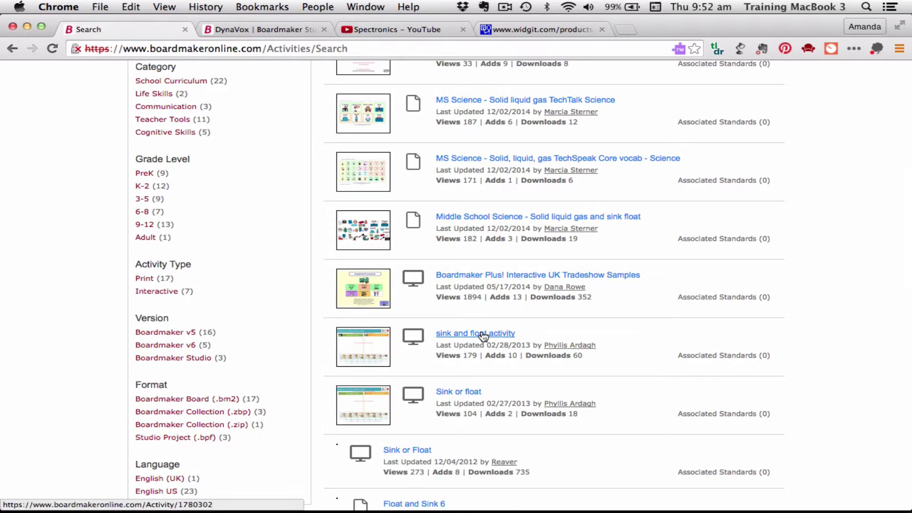
scroll(482, 335, "down", 4)
scroll(481, 333, "up", 10)
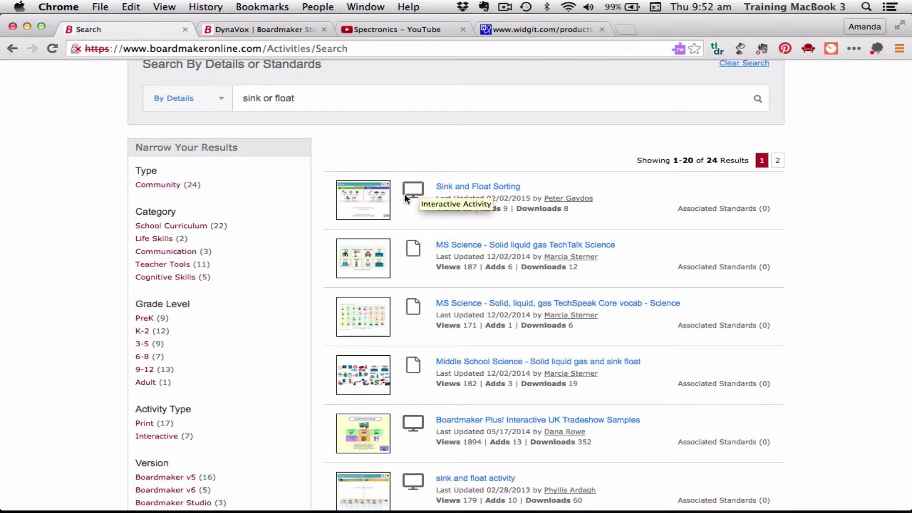
scroll(418, 294, "down", 10)
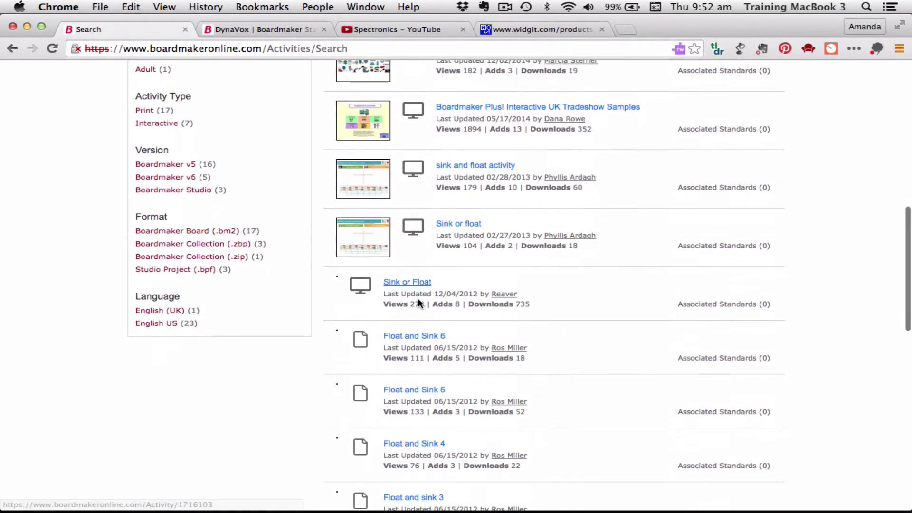
scroll(417, 300, "down", 12)
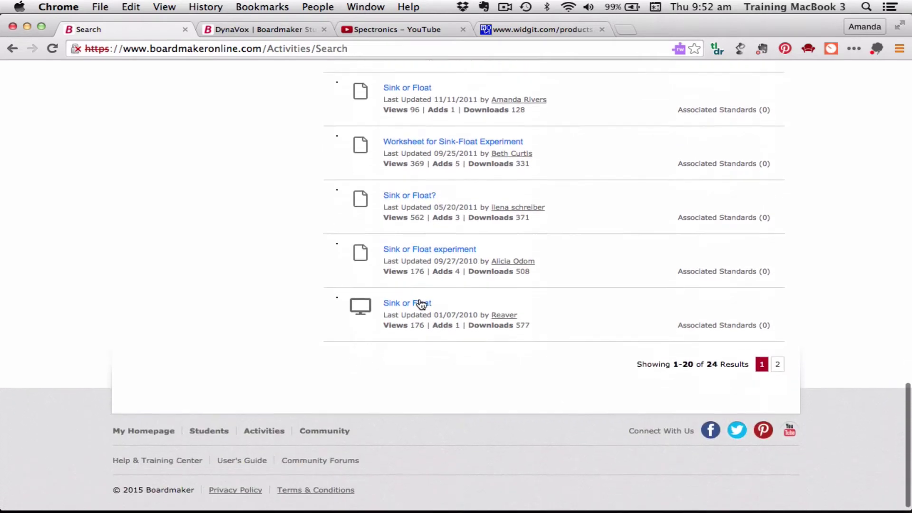
Show the second page of results and select the query text for replacement.
left_click(777, 363)
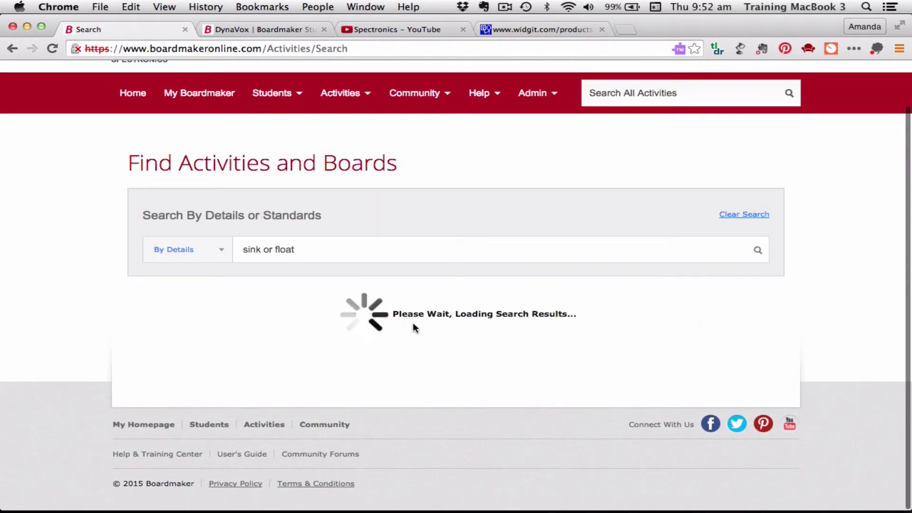
double_click(313, 248)
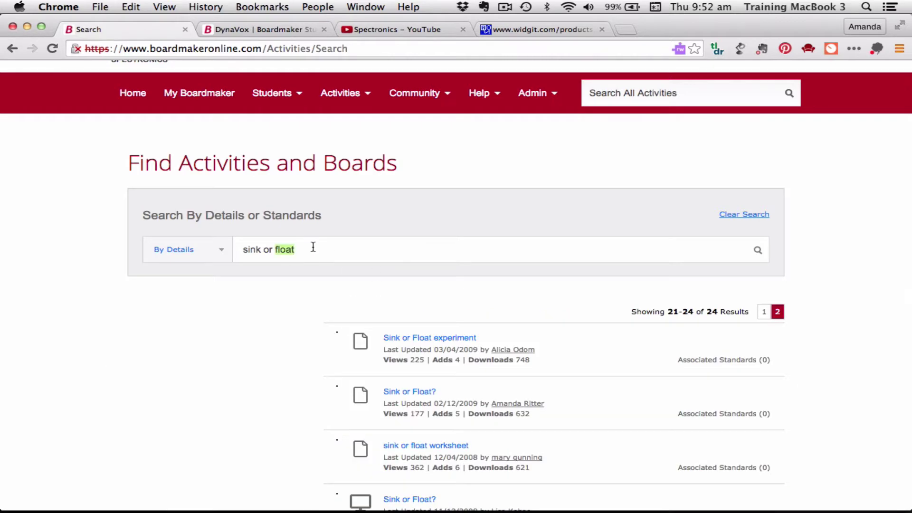
left_click_drag(287, 249, 205, 238)
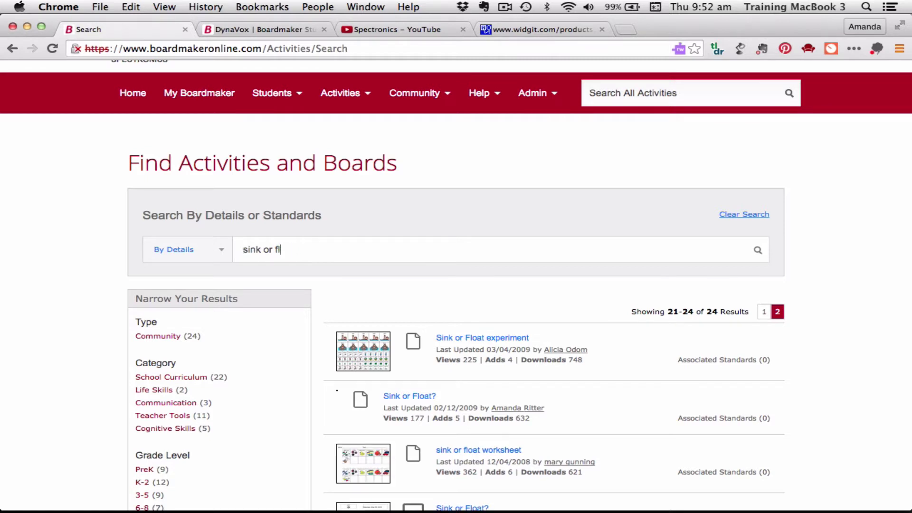
Replace the search query with 'cvc words'.
key("BackSpace")
key("BackSpace")
key("BackSpace")
key("BackSpace")
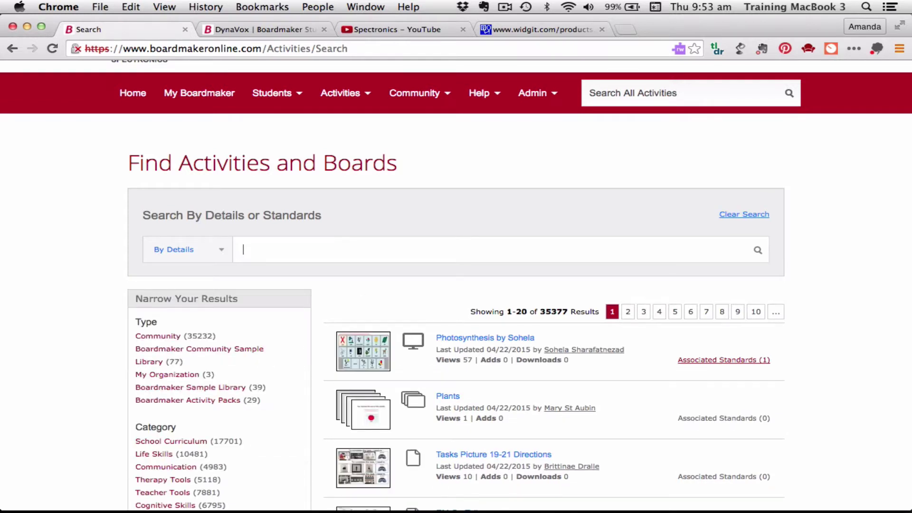
type("cvc words")
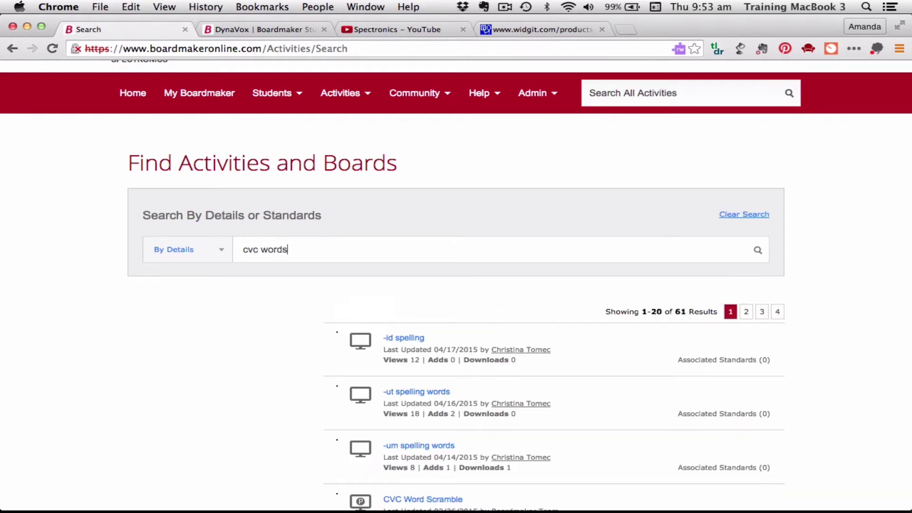
Browse the 51 results to locate CVC Word Flashcards and CVC Word Builder.
scroll(451, 352, "down", 2)
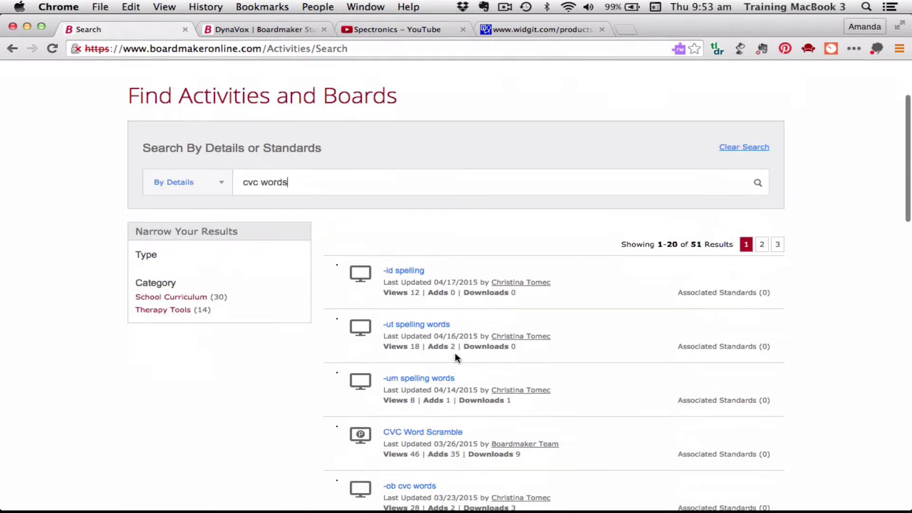
scroll(455, 357, "down", 1)
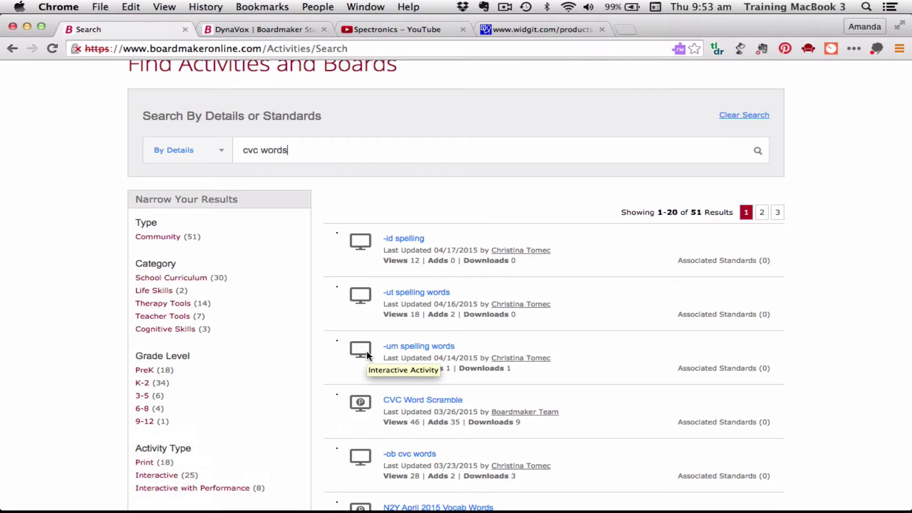
scroll(366, 350, "down", 4)
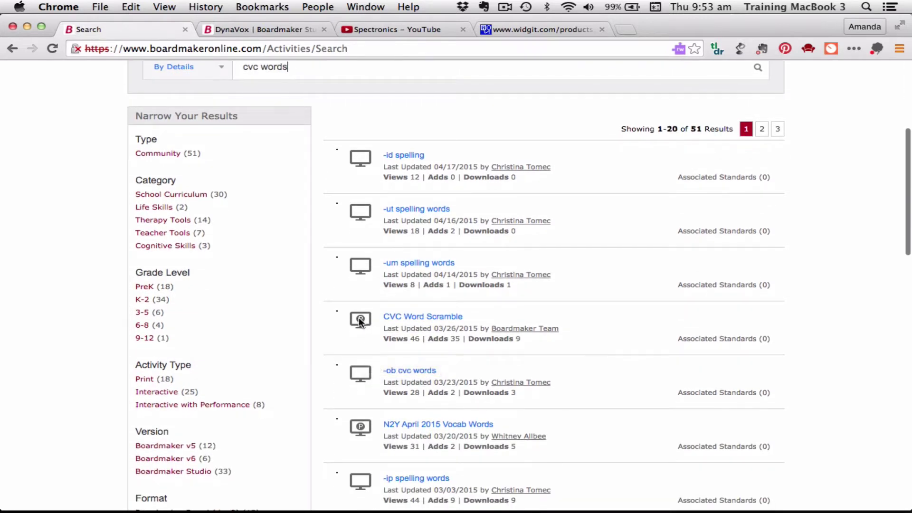
mouse_move(361, 321)
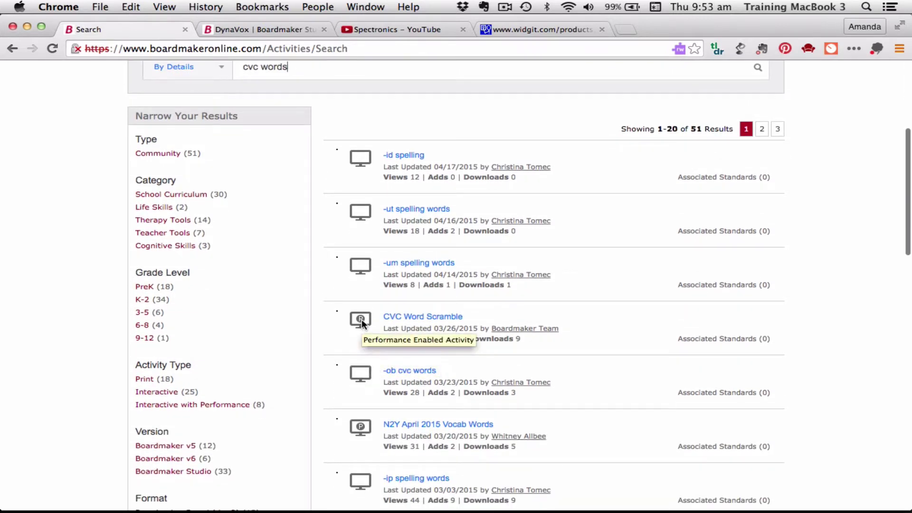
mouse_move(360, 429)
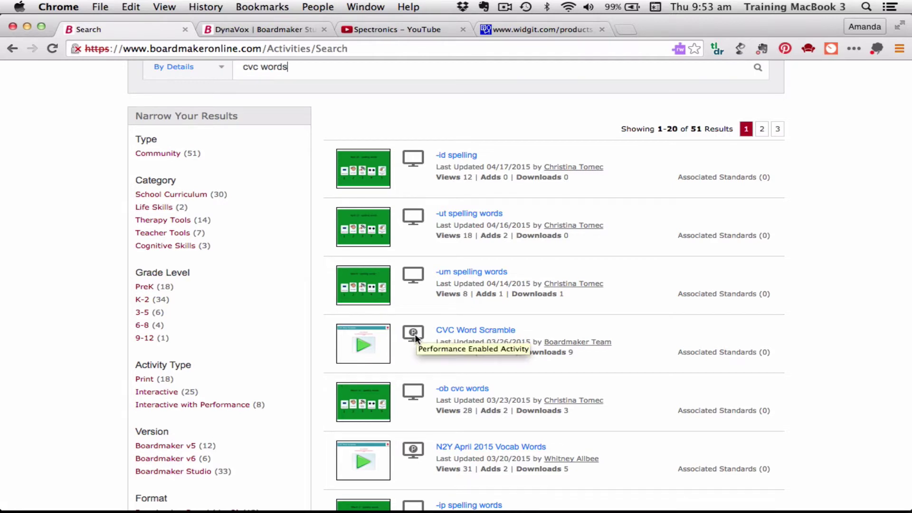
scroll(414, 334, "down", 1)
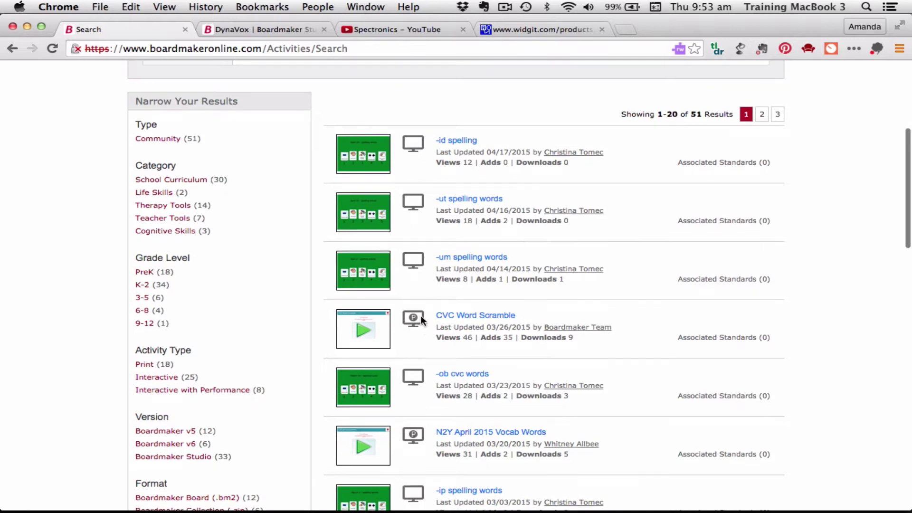
scroll(419, 318, "down", 1)
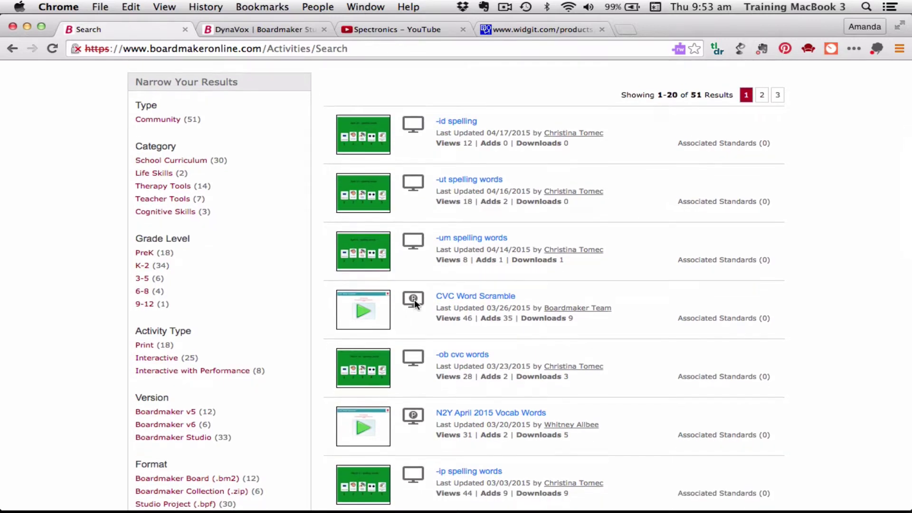
scroll(414, 301, "down", 3)
scroll(414, 299, "down", 5)
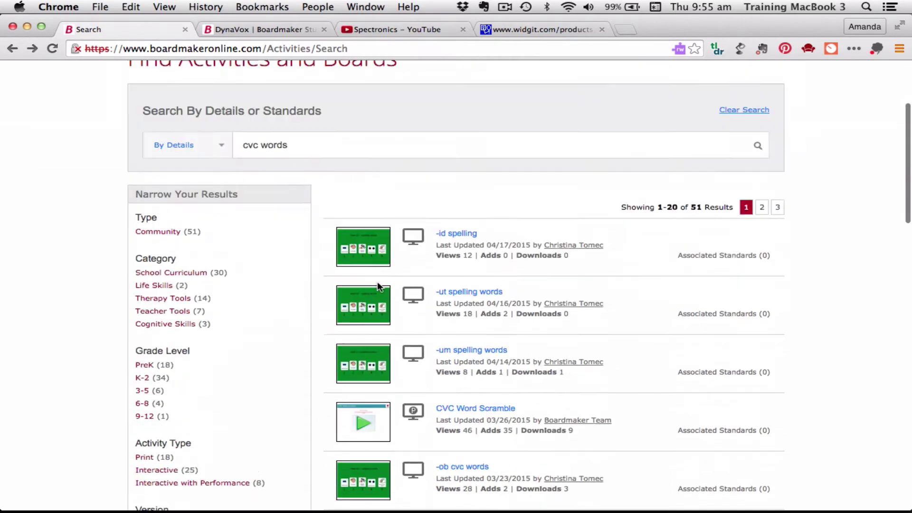
scroll(377, 285, "down", 10)
scroll(378, 285, "down", 10)
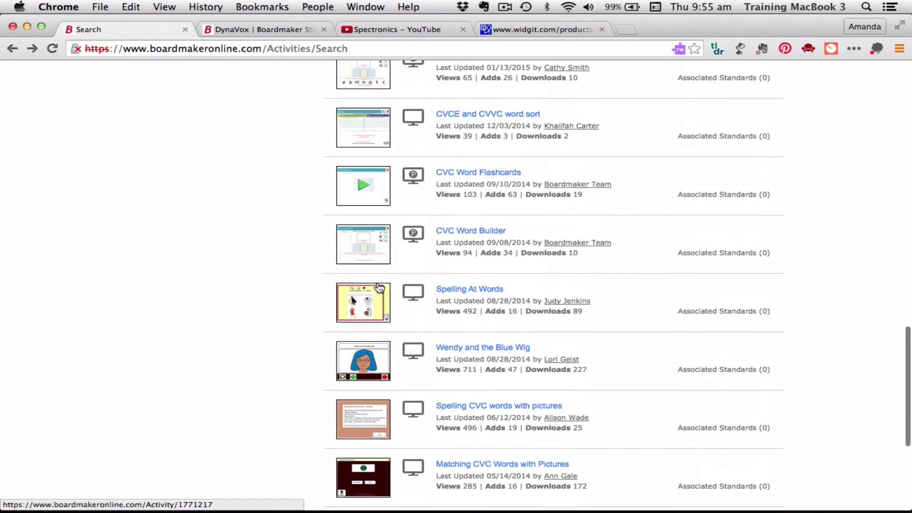
scroll(379, 285, "up", 4)
scroll(379, 285, "down", 2)
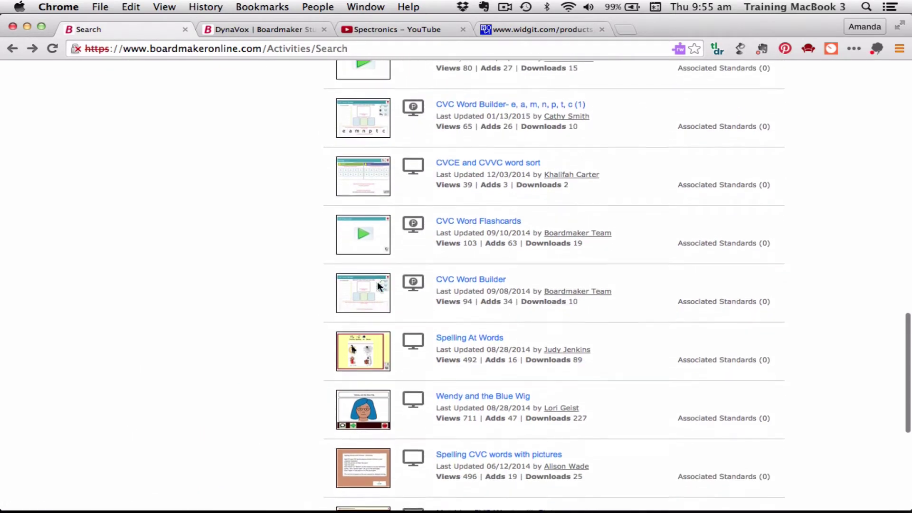
Open CVC Word Flashcards and review its preview, description and view/add/download stats.
left_click(463, 209)
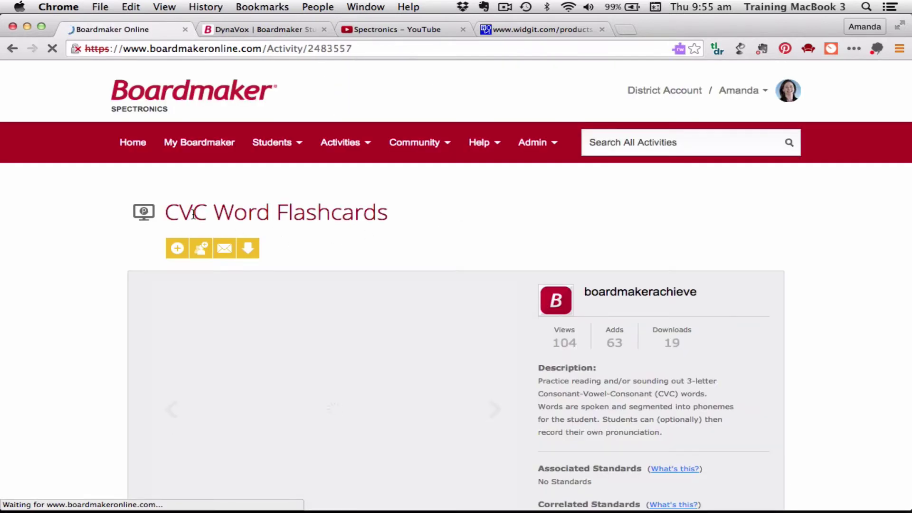
scroll(418, 376, "down", 4)
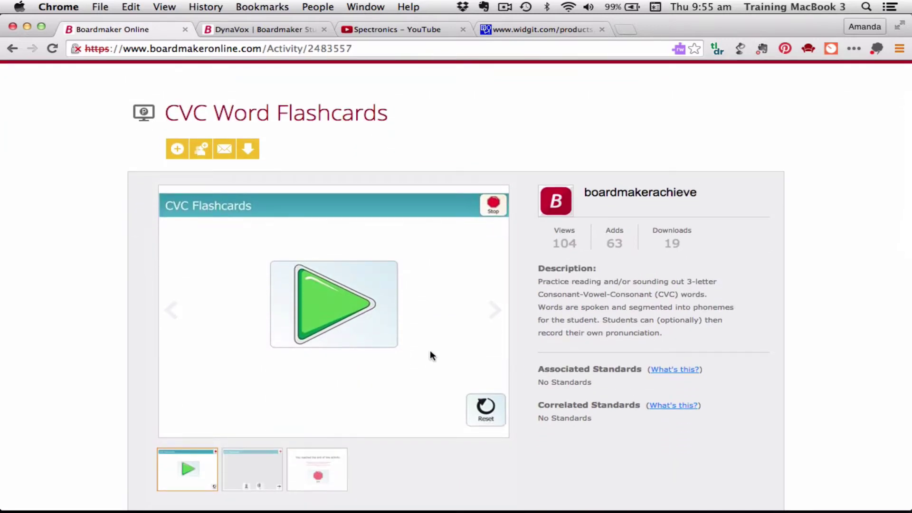
scroll(430, 355, "down", 3)
scroll(433, 340, "down", 2)
scroll(433, 340, "up", 5)
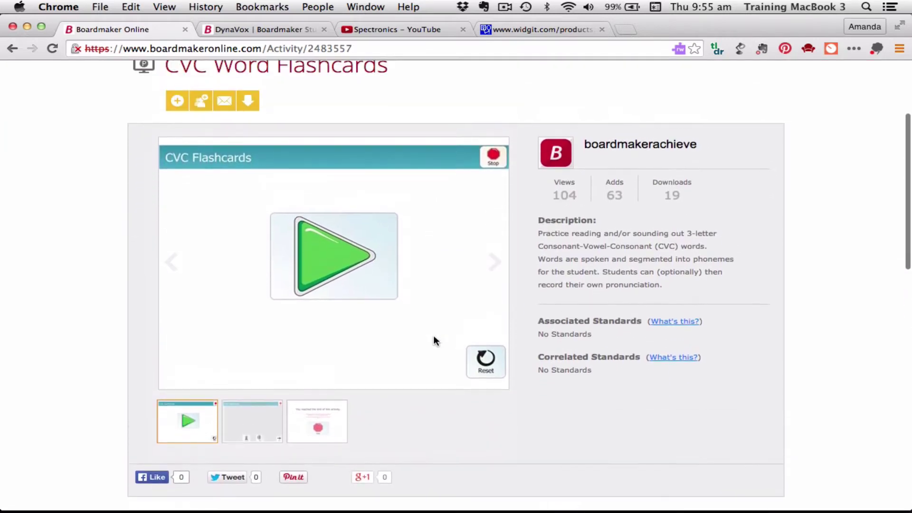
scroll(433, 335, "up", 3)
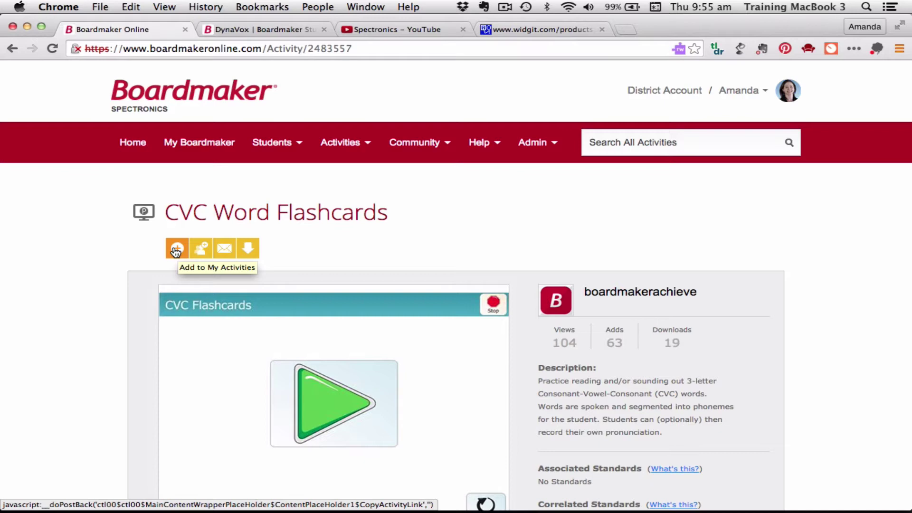
left_click(202, 249)
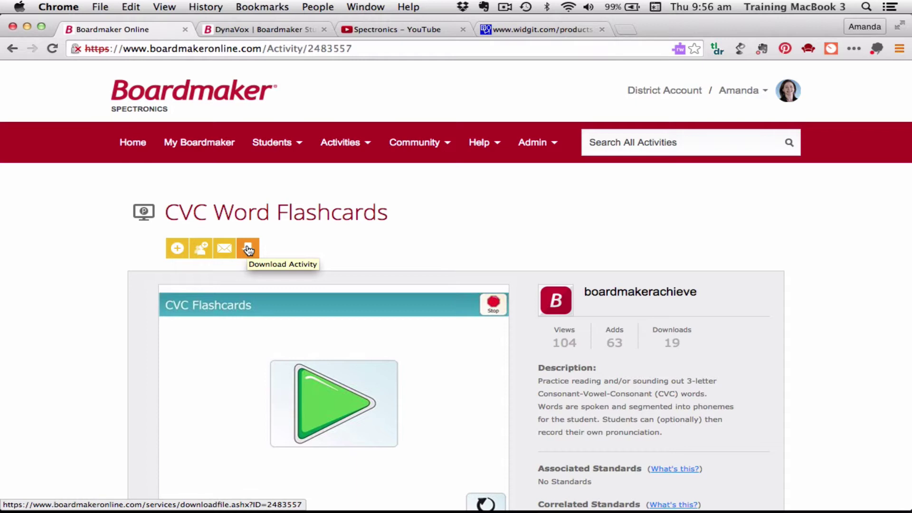
Add CVC Word Flashcards to My Activities with the plus button.
left_click(178, 249)
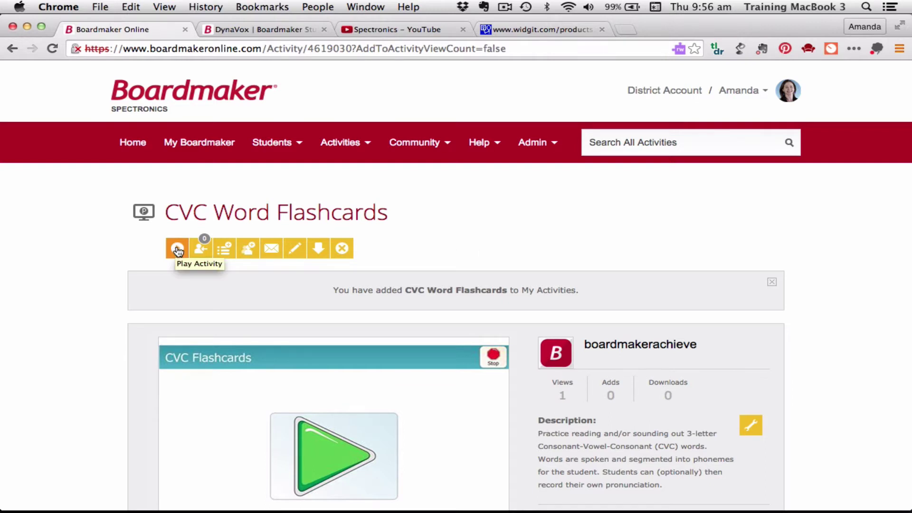
Assign CVC Word Flashcards to the first student in the Assign To list.
left_click(203, 249)
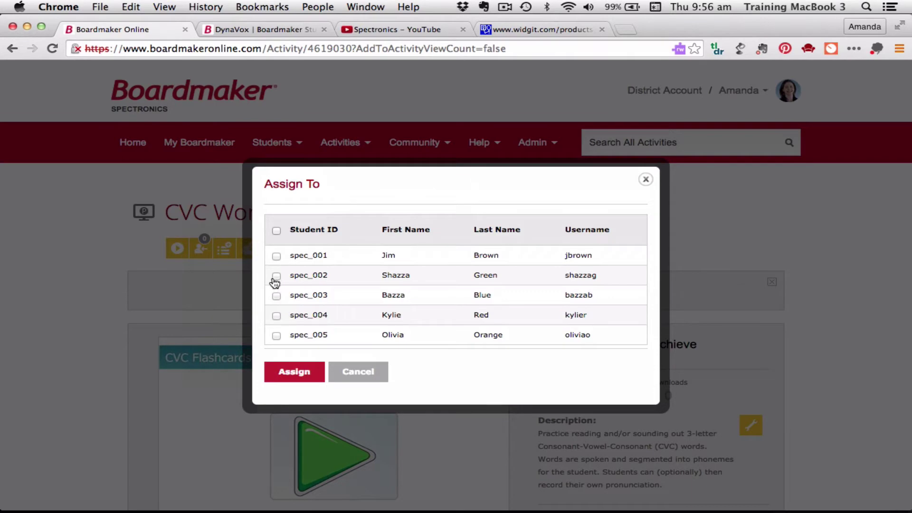
left_click(276, 257)
left_click(299, 371)
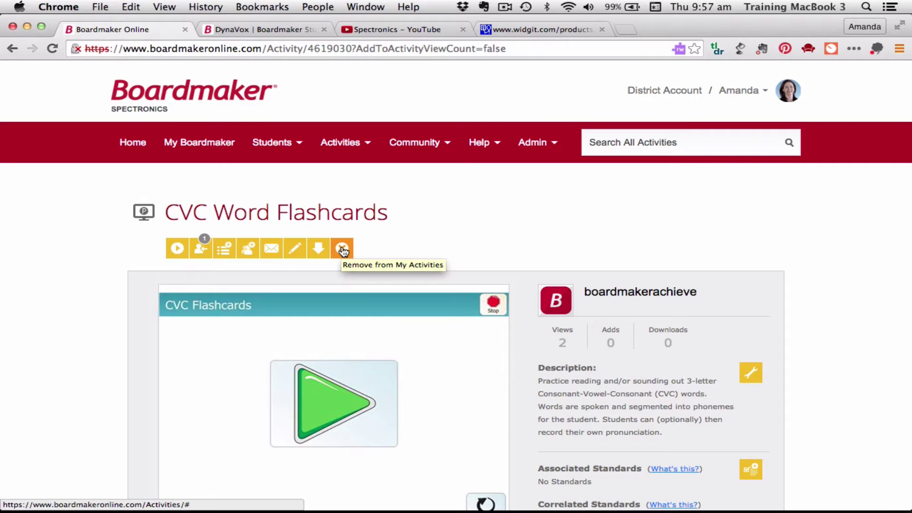
Go to My Boardmaker and review My Activities, led by CVC Word Flashcards.
left_click(199, 148)
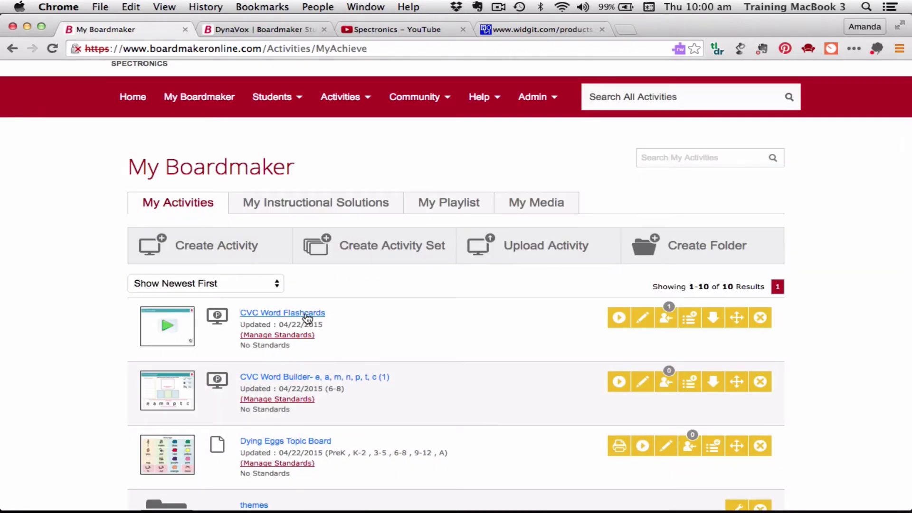
scroll(311, 442, "down", 3)
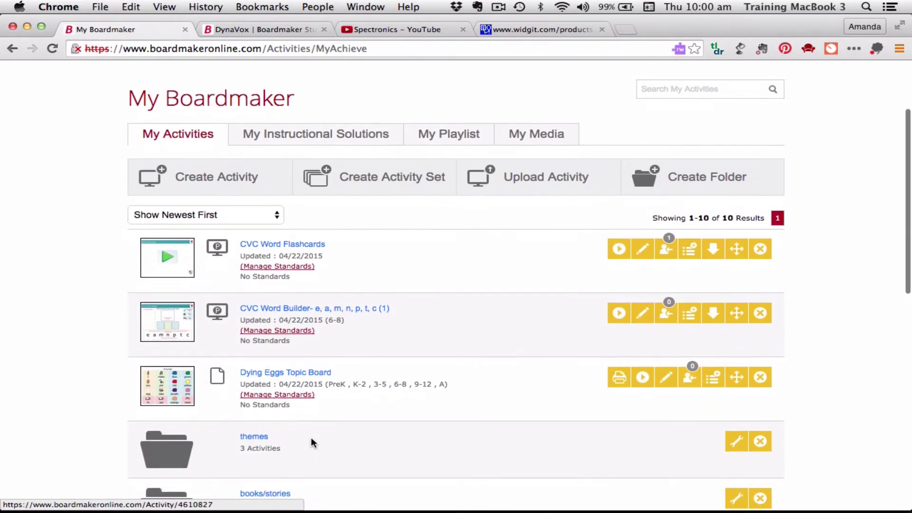
scroll(312, 442, "up", 1)
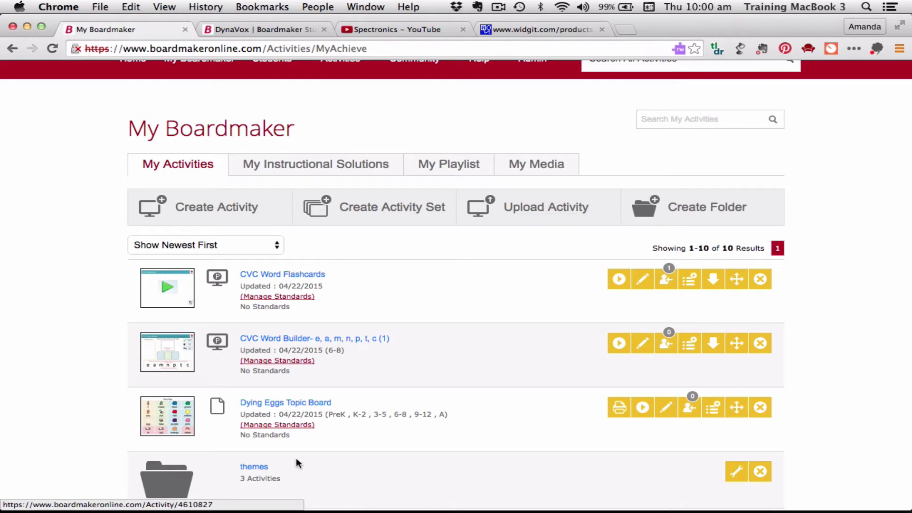
scroll(323, 146, "up", 3)
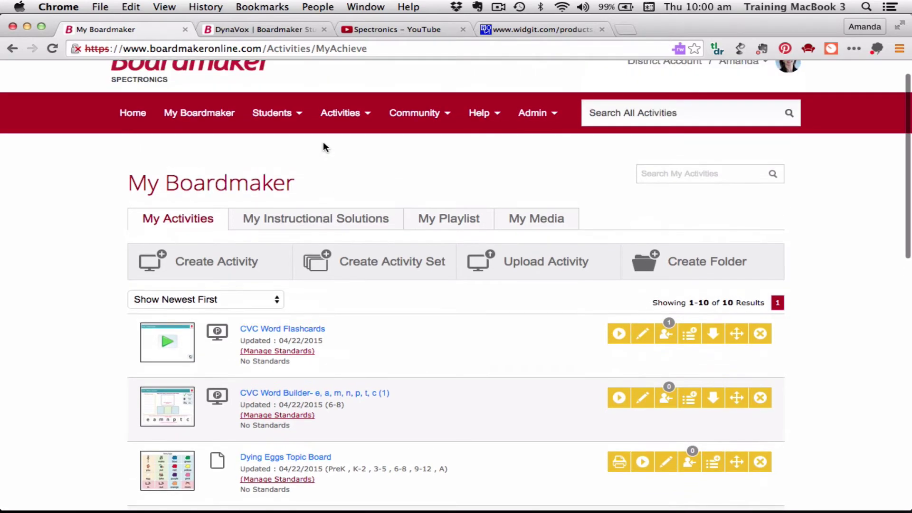
left_click(340, 112)
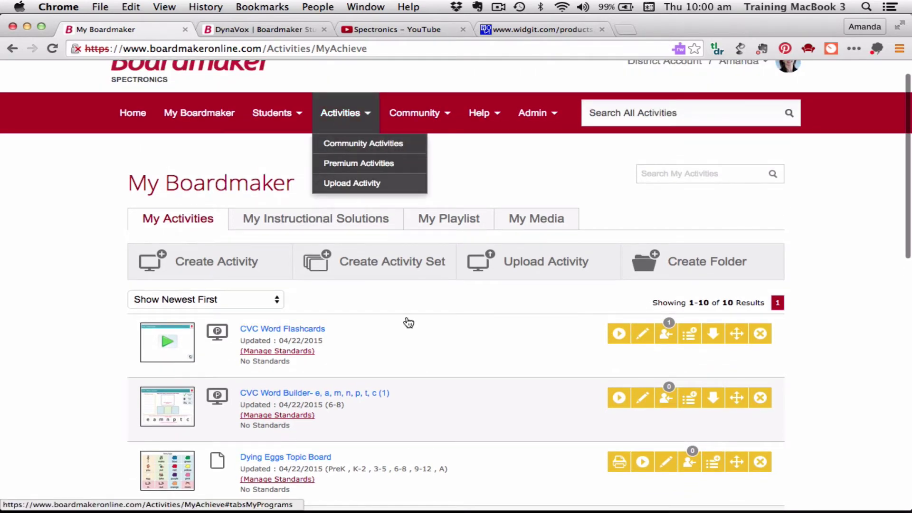
scroll(396, 392, "down", 3)
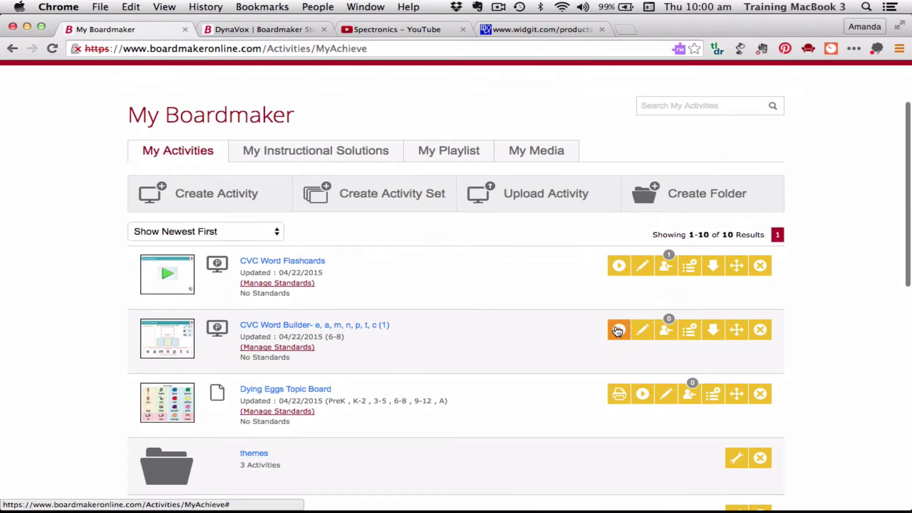
left_click(617, 330)
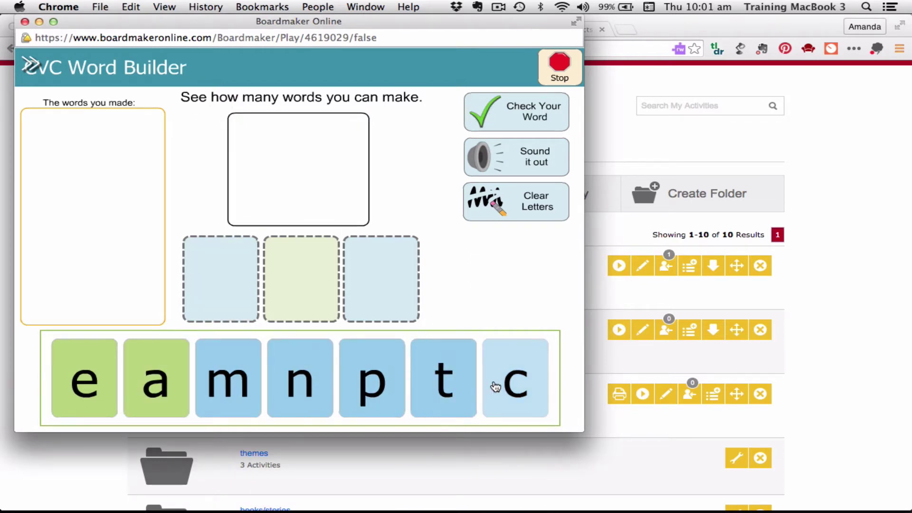
left_click_drag(510, 385, 211, 280)
left_click_drag(162, 383, 310, 287)
left_click_drag(444, 386, 376, 290)
left_click(535, 113)
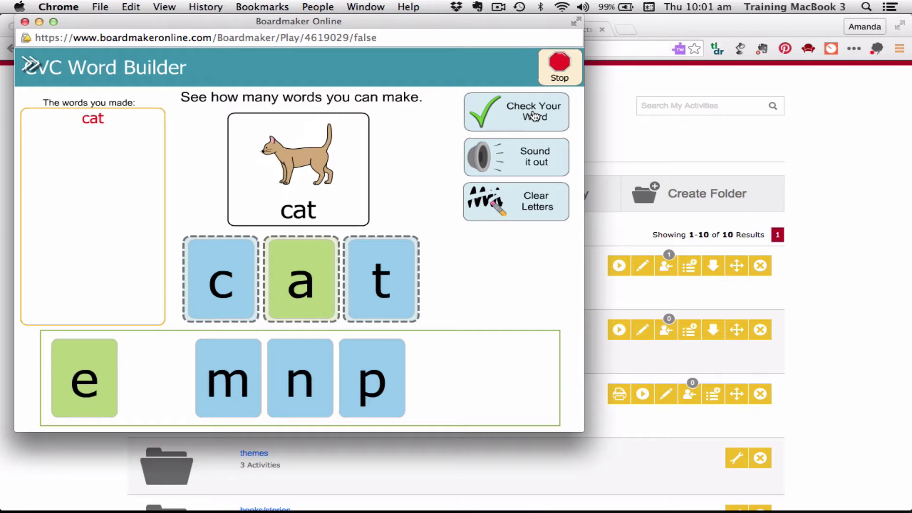
left_click(511, 207)
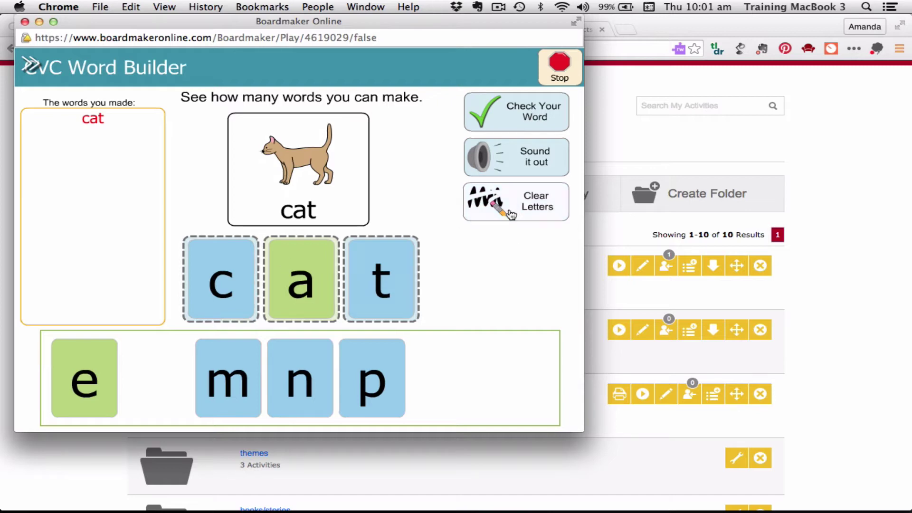
left_click_drag(230, 373, 222, 292)
left_click_drag(88, 372, 340, 276)
left_click_drag(301, 383, 385, 261)
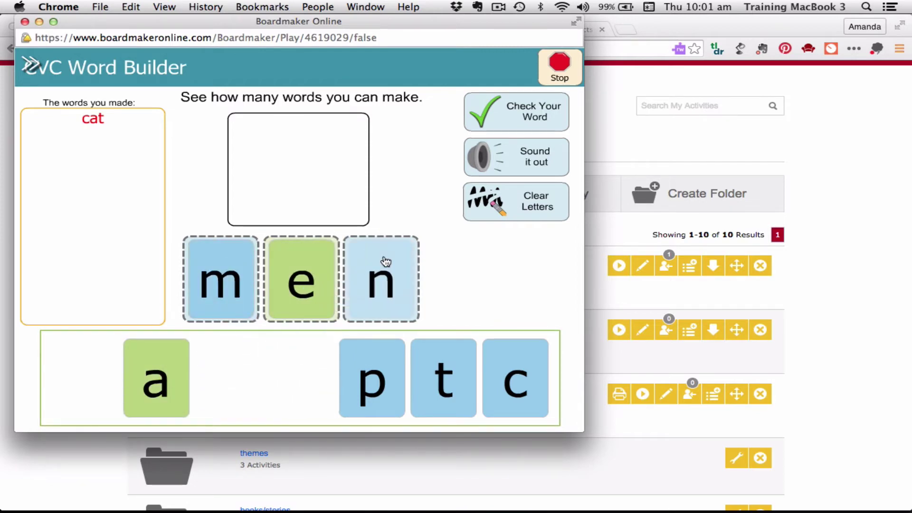
left_click(530, 119)
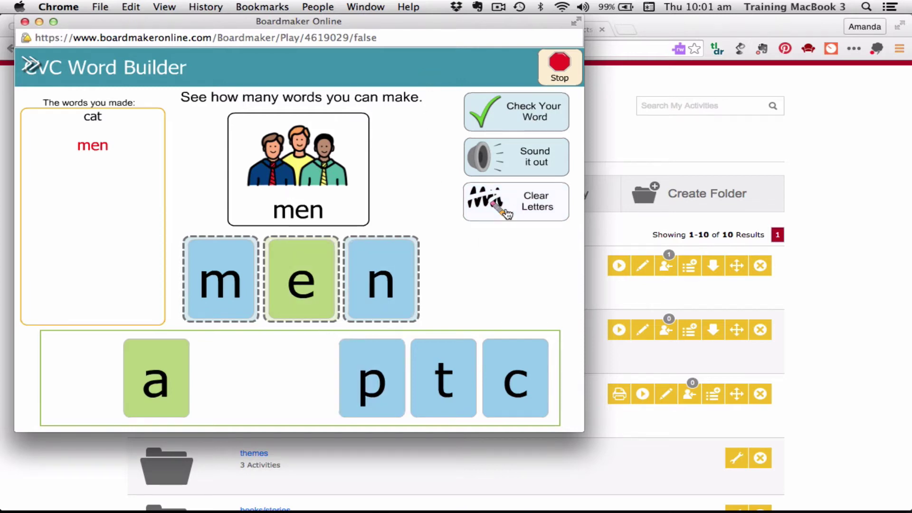
left_click(489, 205)
left_click(368, 406)
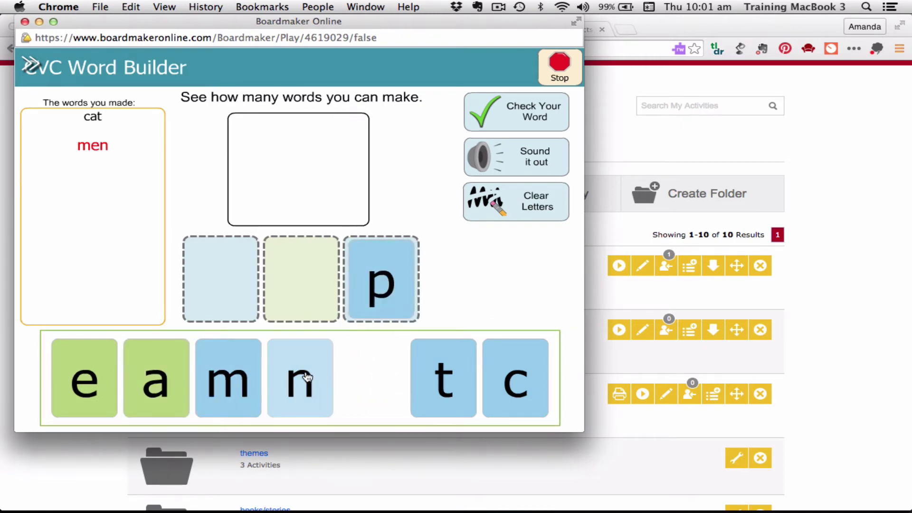
left_click_drag(85, 384, 310, 285)
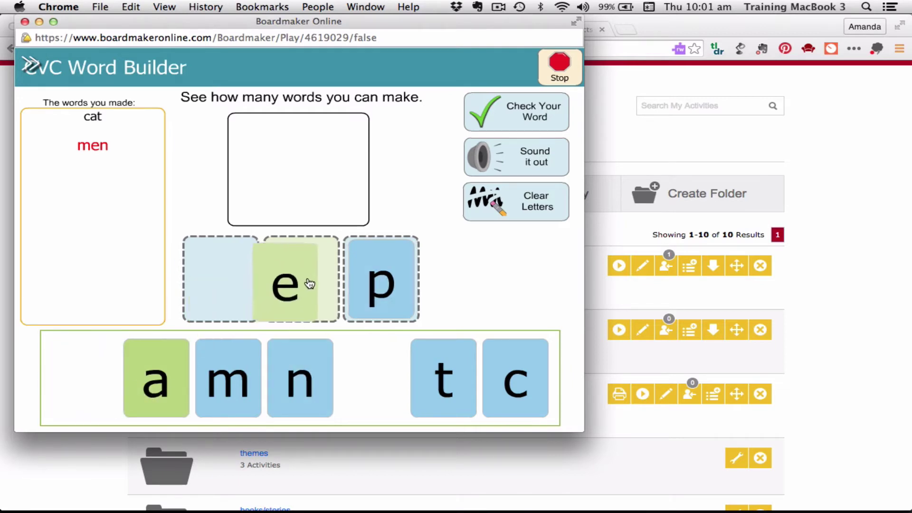
left_click_drag(299, 378, 200, 271)
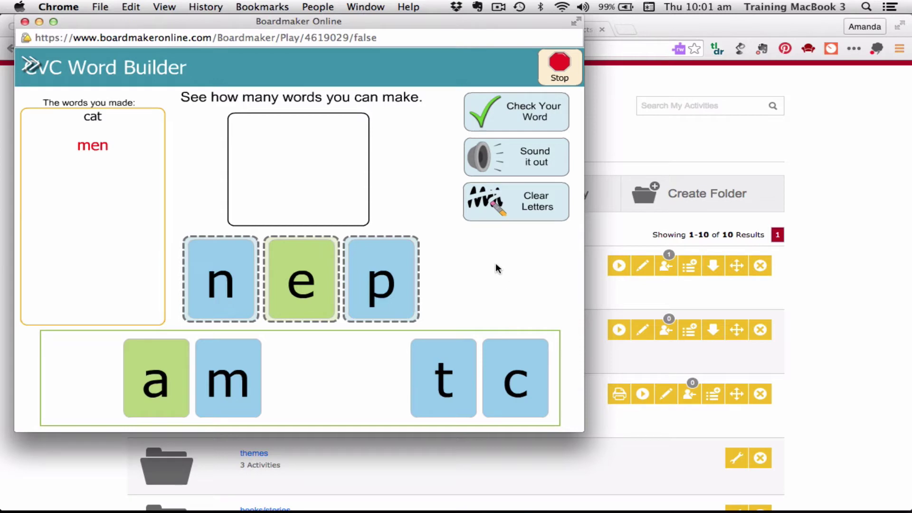
left_click(522, 120)
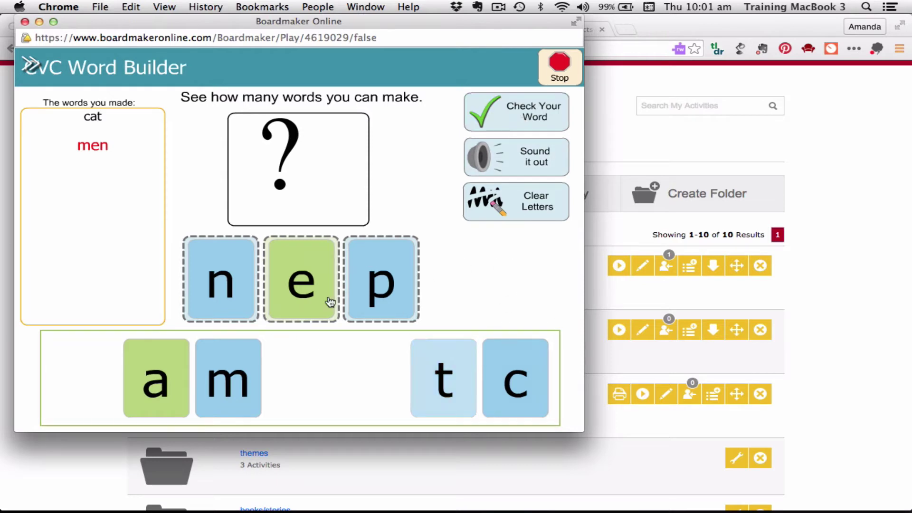
left_click(560, 76)
left_click(245, 252)
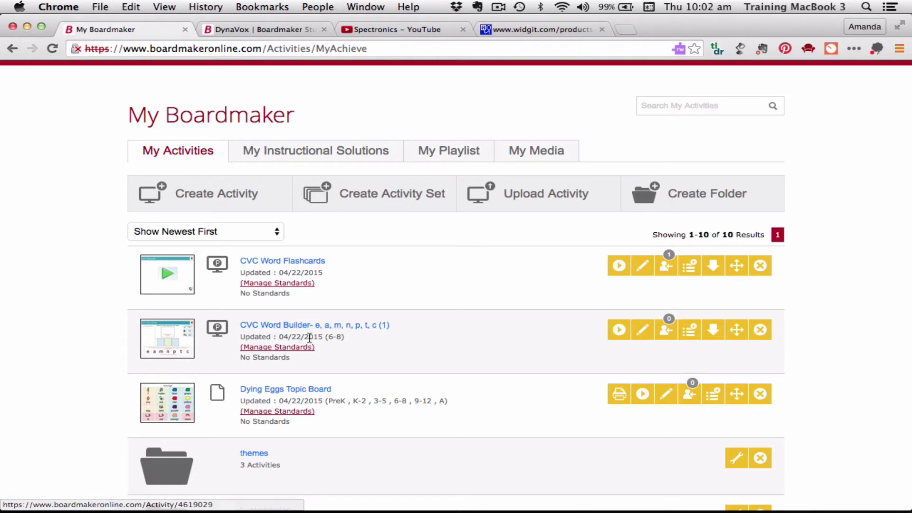
Assign CVC Word Builder to the fifth student in the list.
left_click(667, 331)
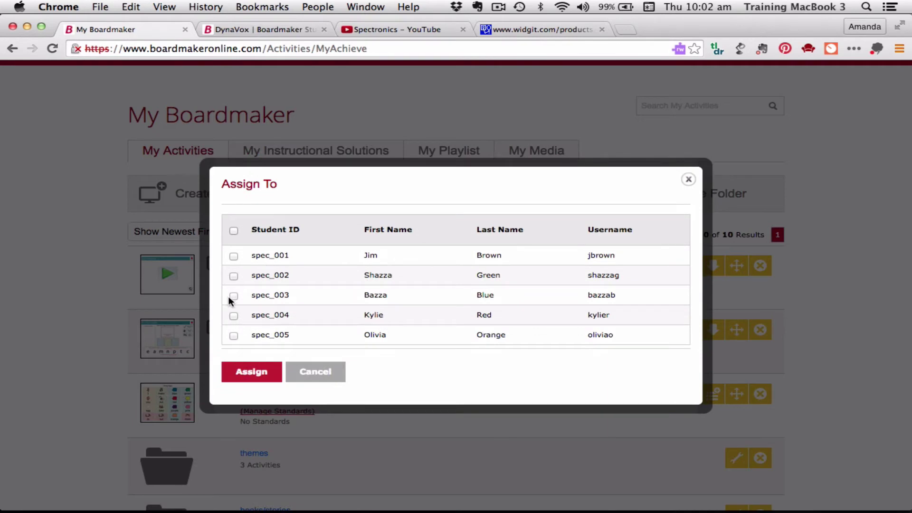
left_click(233, 336)
left_click(240, 373)
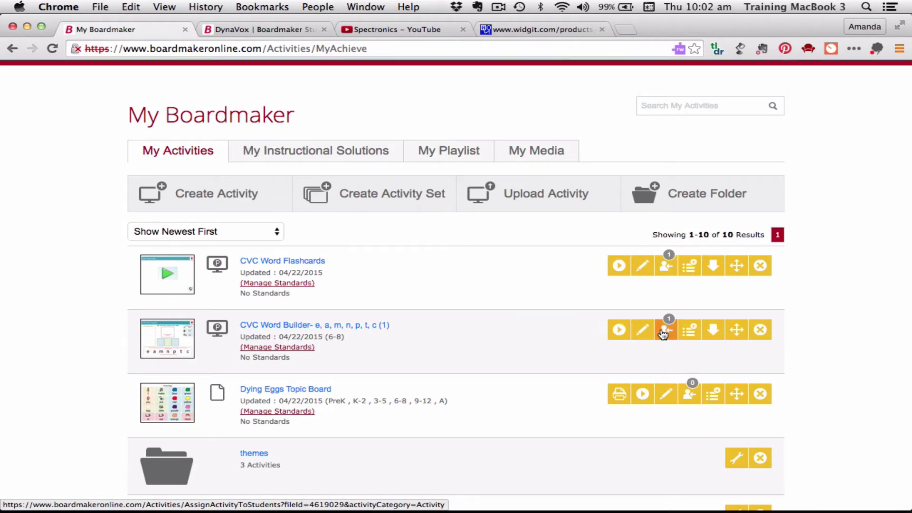
Bring up the Activities menu with Community, Premium and Upload options.
scroll(438, 351, "down", 1)
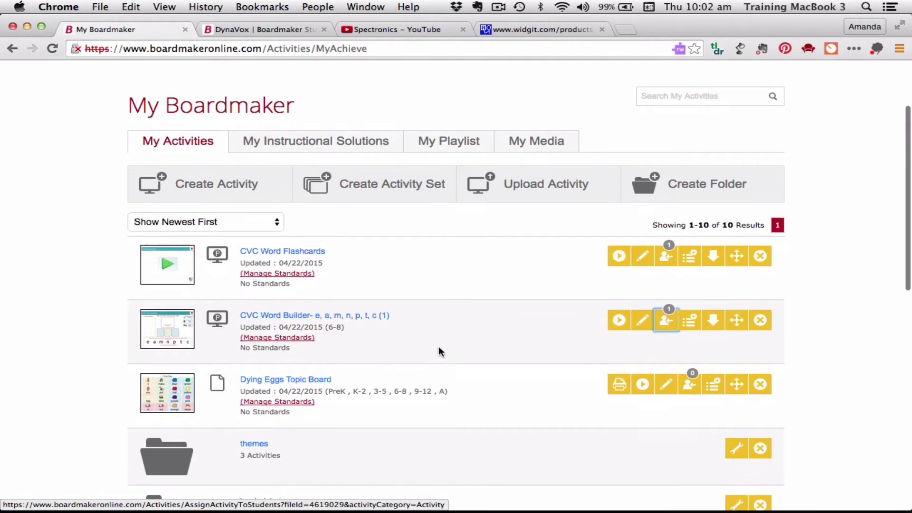
scroll(438, 347, "up", 3)
left_click(340, 124)
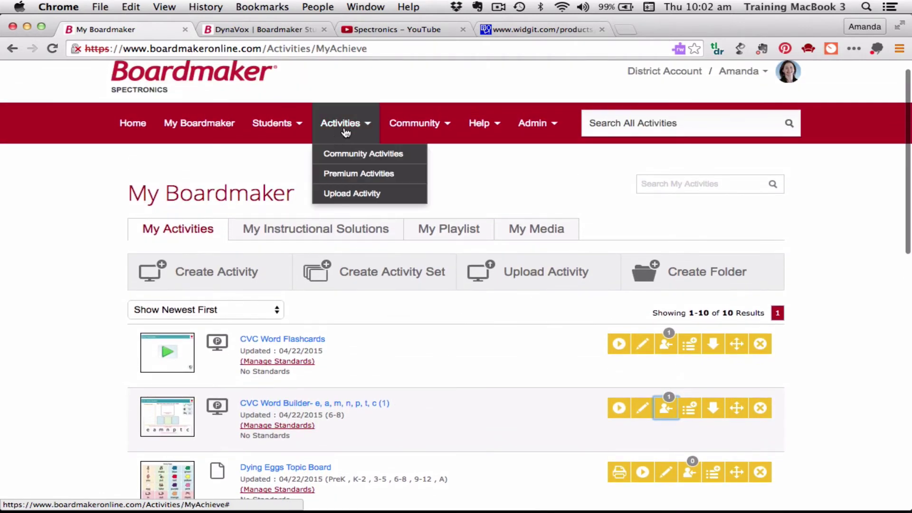
Search Community Activities for 'bubbles', replacing the previous query.
left_click(345, 158)
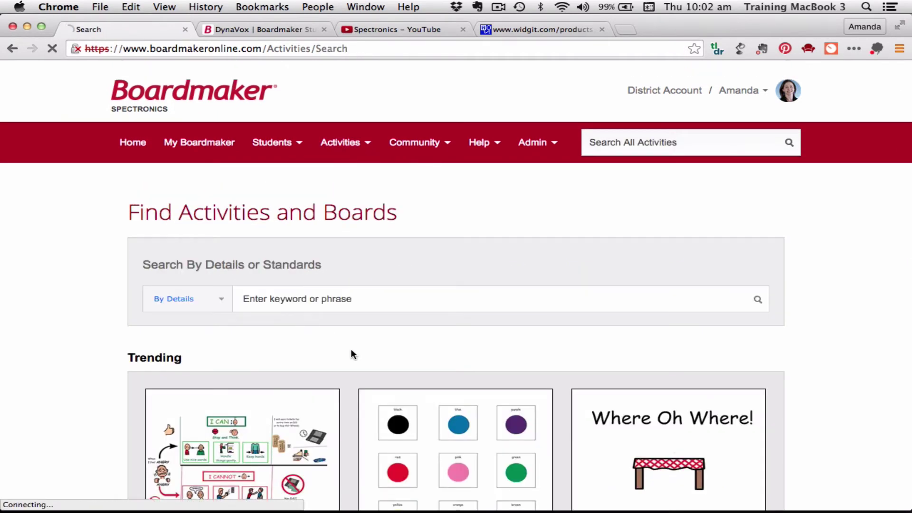
double_click(326, 300)
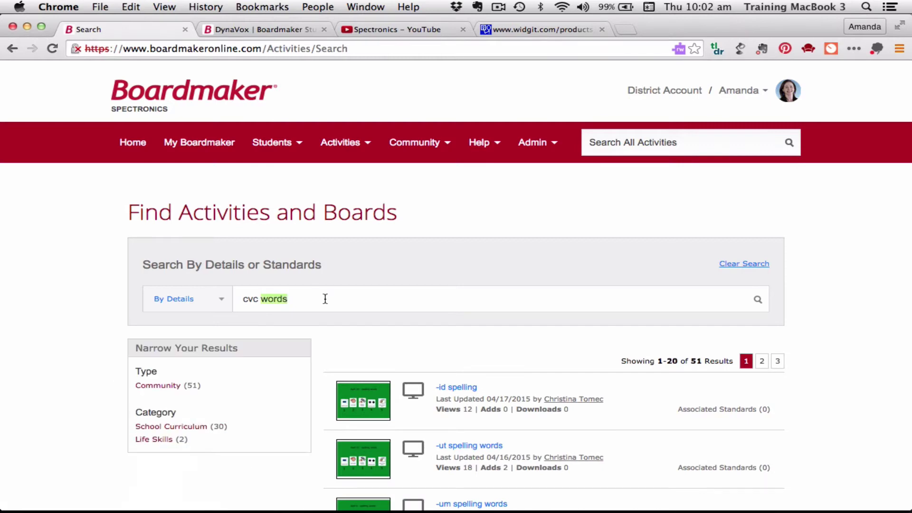
left_click(334, 300)
key("super+a")
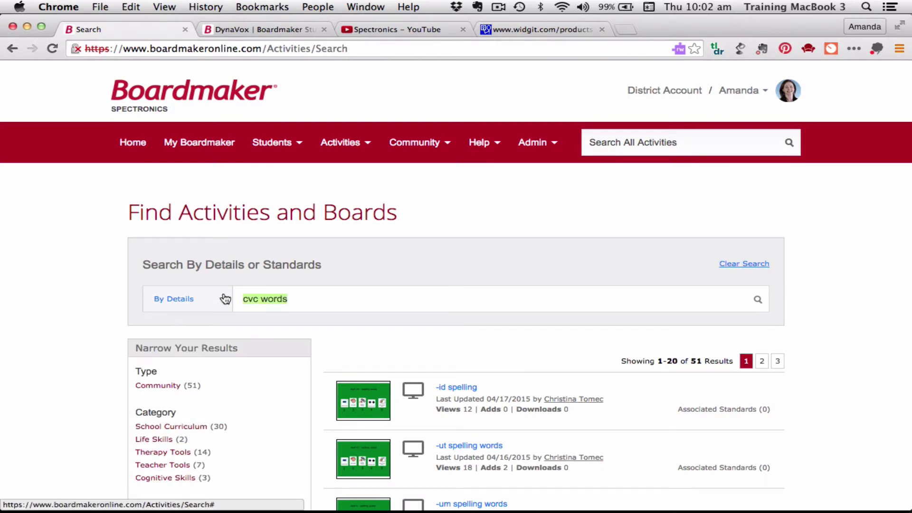
type("bub")
key("Return")
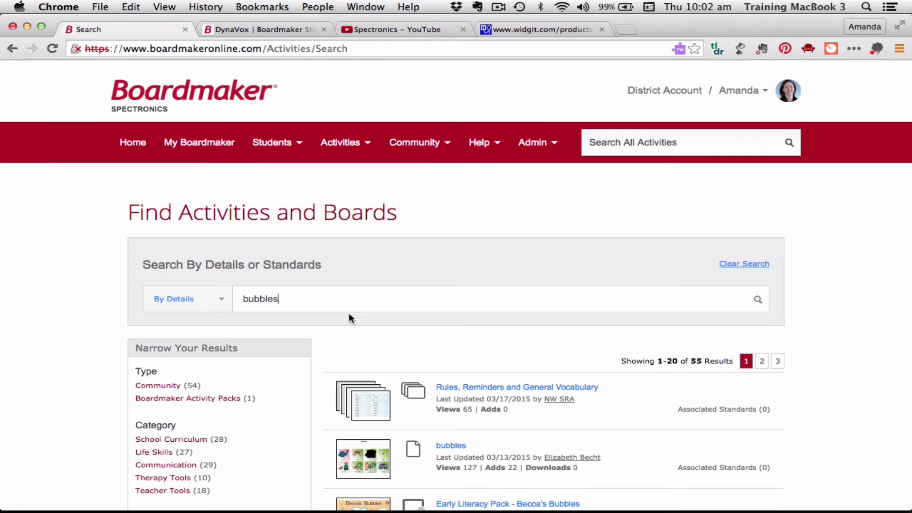
Browse the bubbles results and filter them to the Communication category.
scroll(349, 318, "down", 2)
scroll(349, 314, "down", 5)
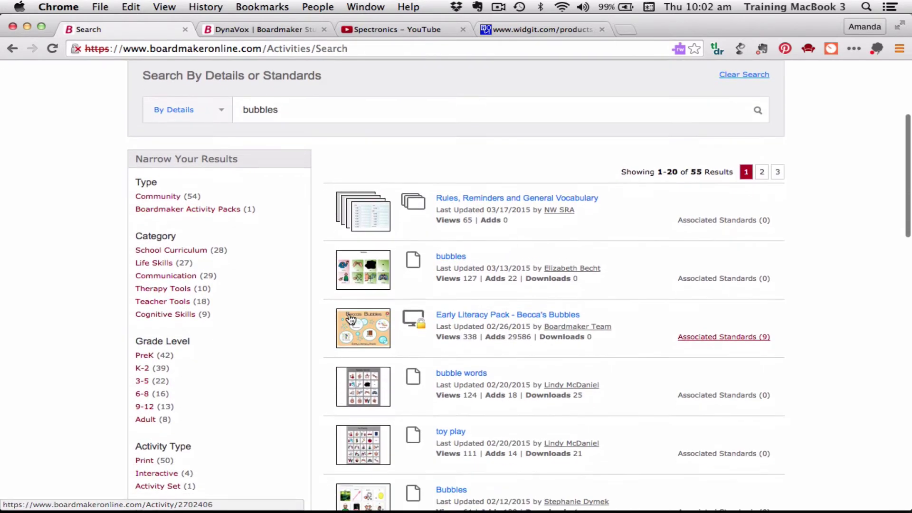
scroll(337, 260, "down", 3)
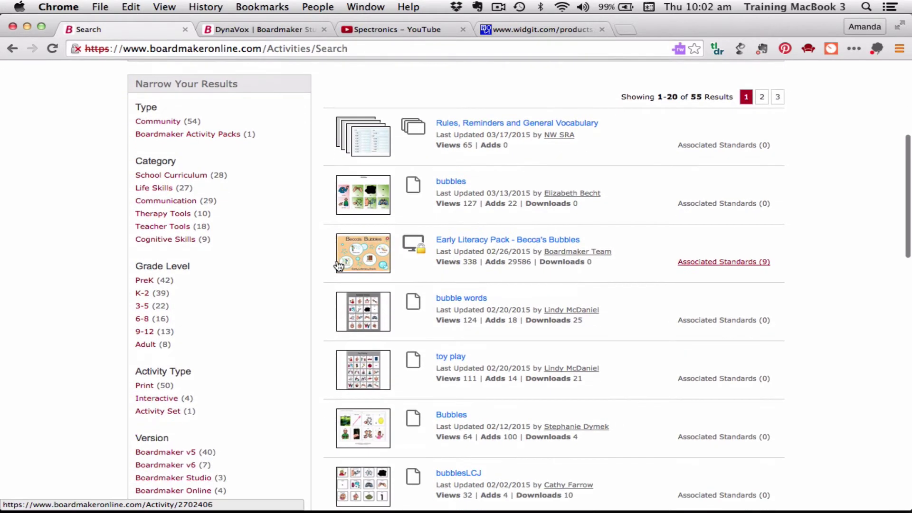
scroll(338, 265, "down", 5)
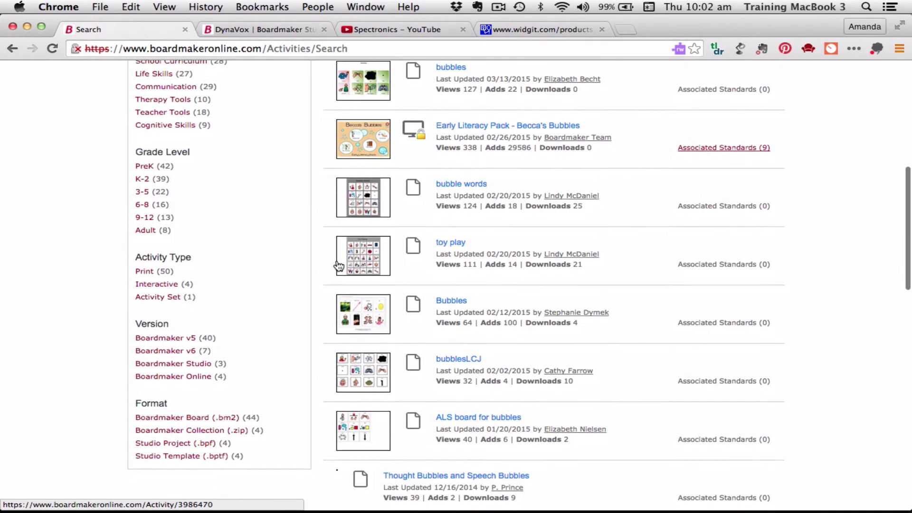
scroll(338, 265, "down", 5)
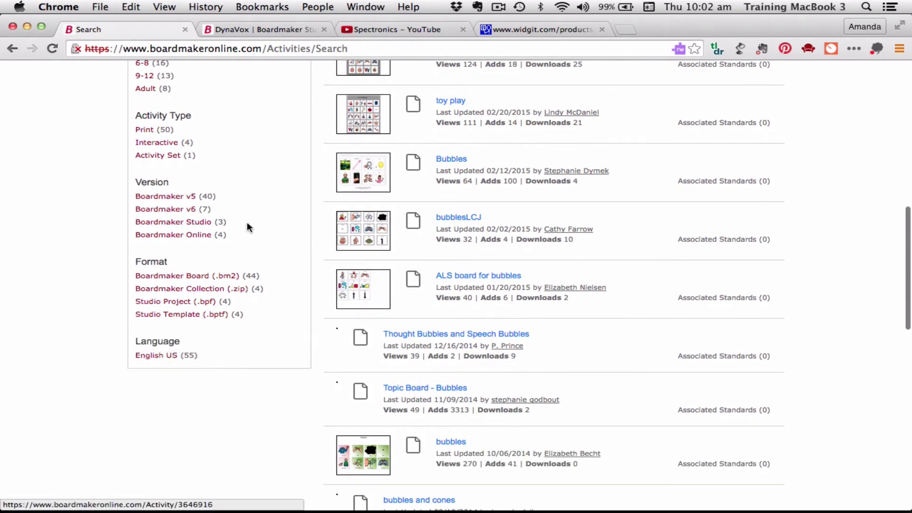
scroll(250, 194, "up", 3)
scroll(254, 172, "up", 14)
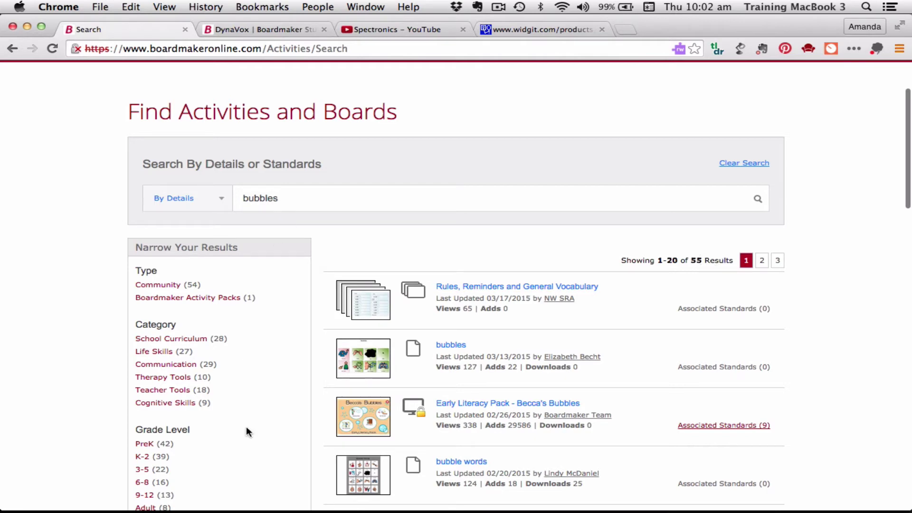
scroll(246, 426, "down", 2)
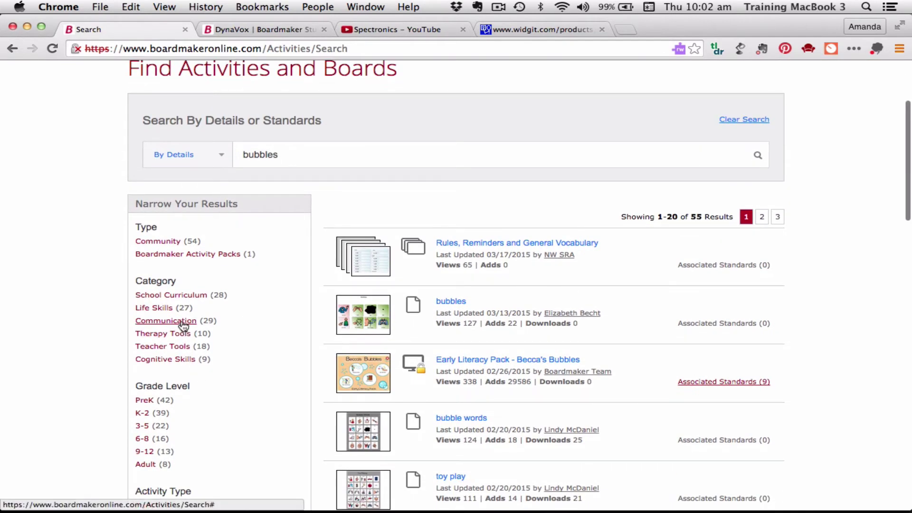
left_click(182, 321)
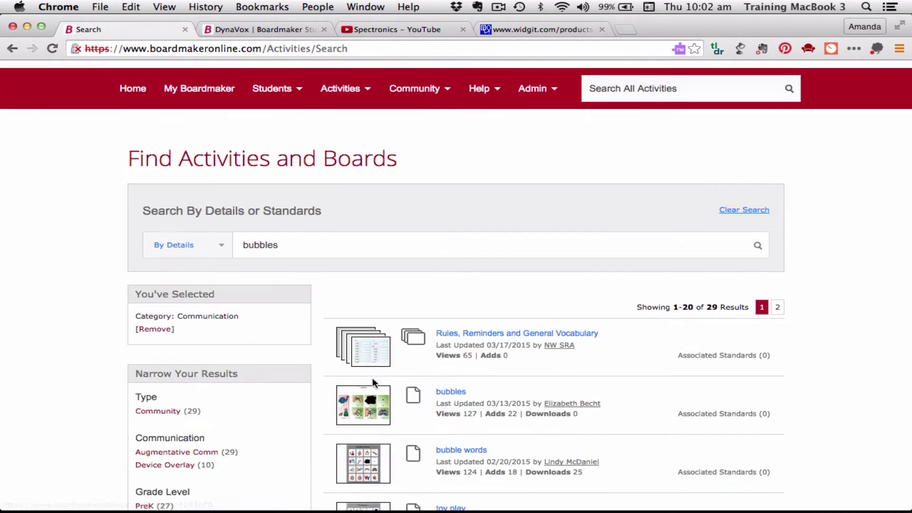
Open the colourful Bubbles board from the 29 Communication results.
scroll(373, 383, "down", 8)
scroll(374, 384, "down", 3)
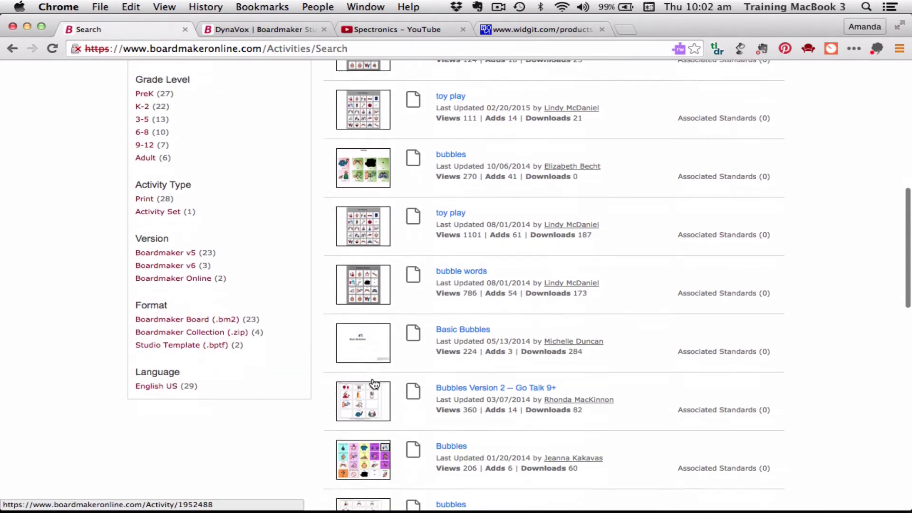
left_click(374, 389)
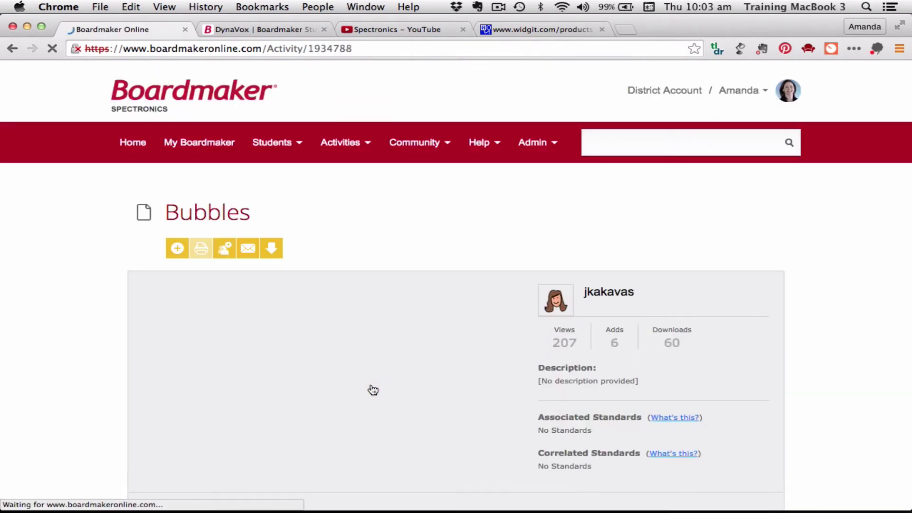
Look over the Bubbles board page and add it with the + button.
scroll(374, 389, "down", 3)
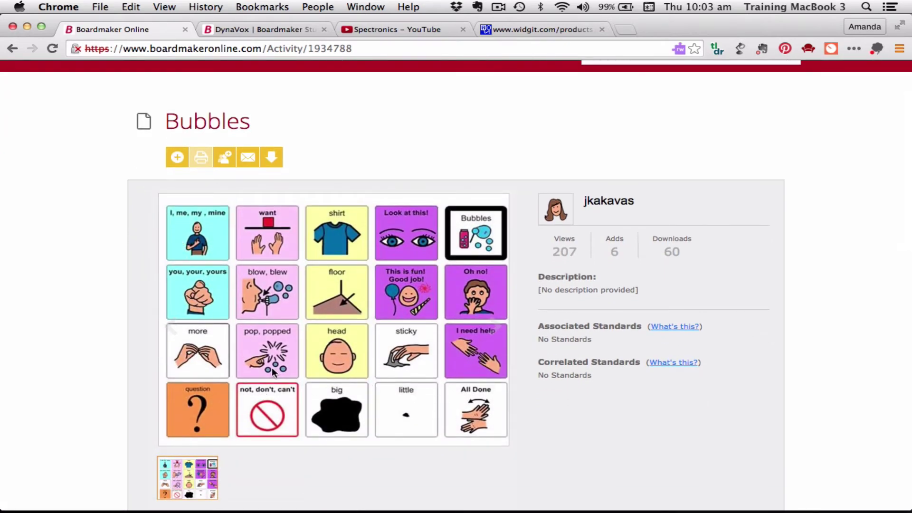
scroll(273, 372, "down", 3)
scroll(273, 370, "up", 3)
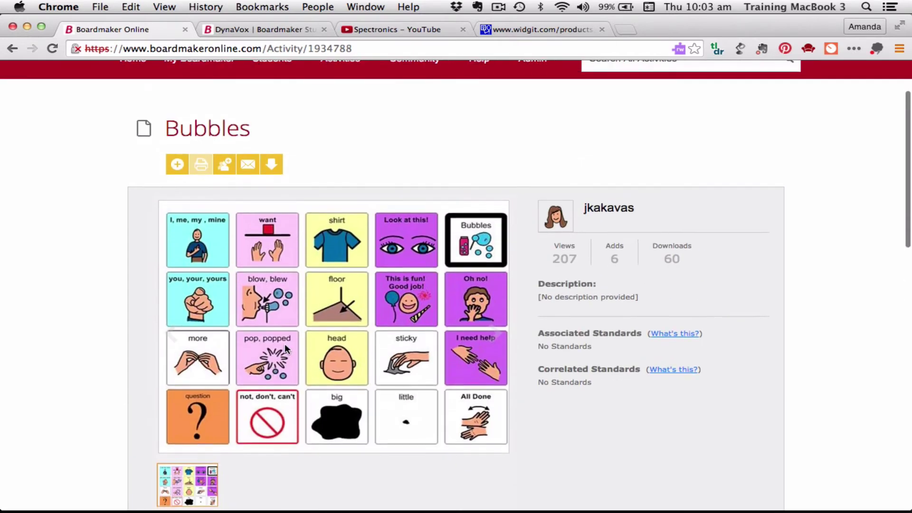
scroll(284, 344, "up", 2)
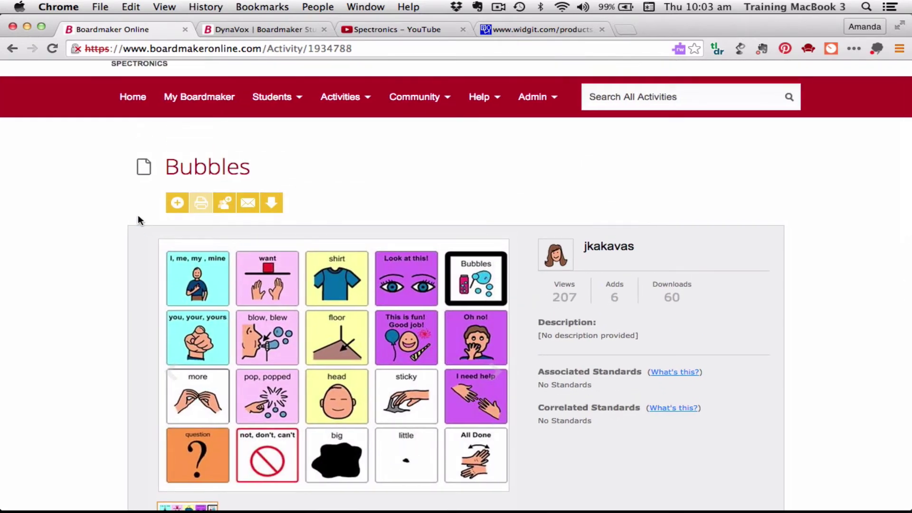
left_click(177, 205)
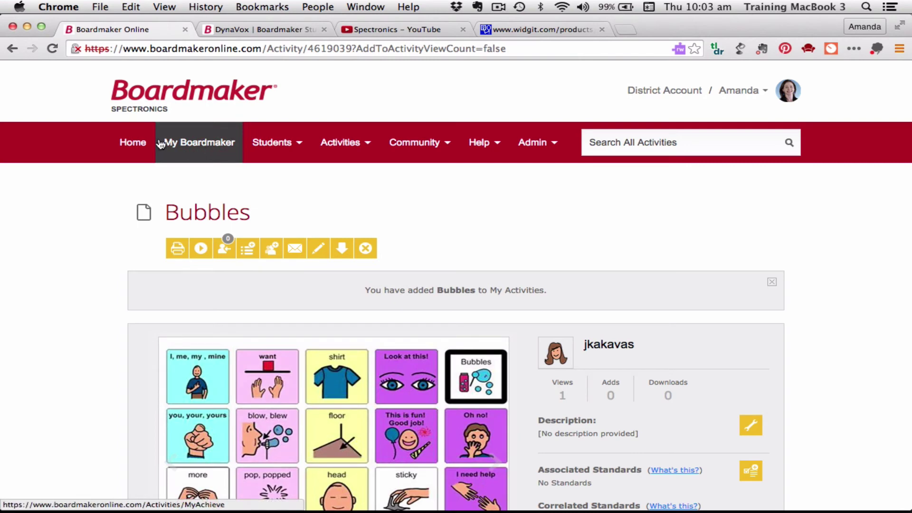
Return to the bubbles search results and narrow them to Device Overlay boards (10 results).
left_click(12, 49)
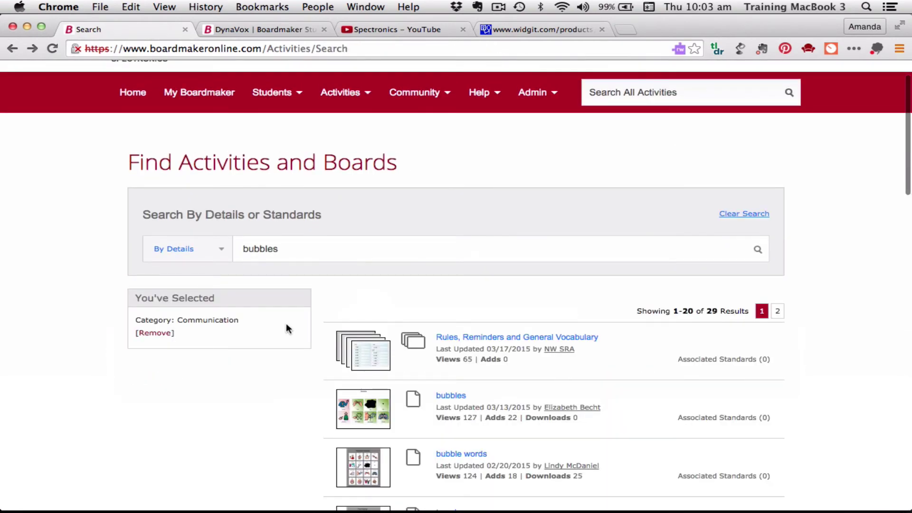
scroll(286, 324, "down", 10)
scroll(286, 324, "up", 5)
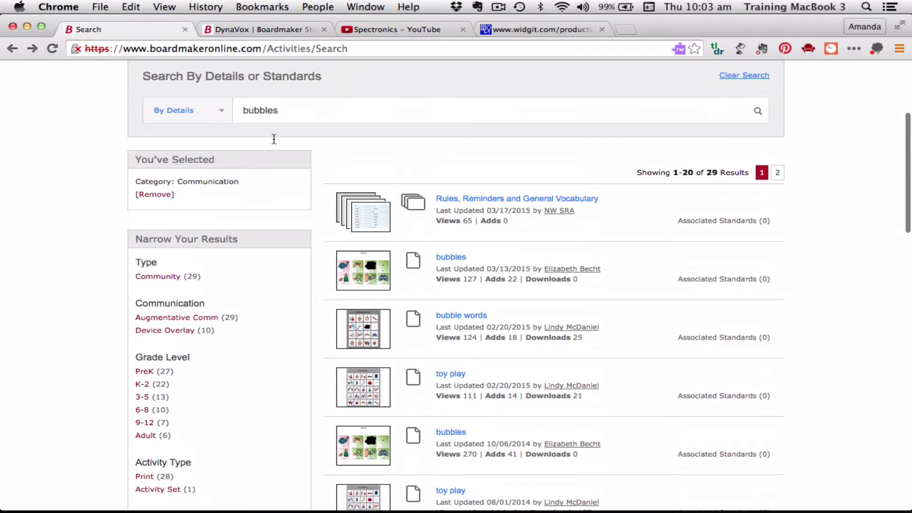
left_click(183, 329)
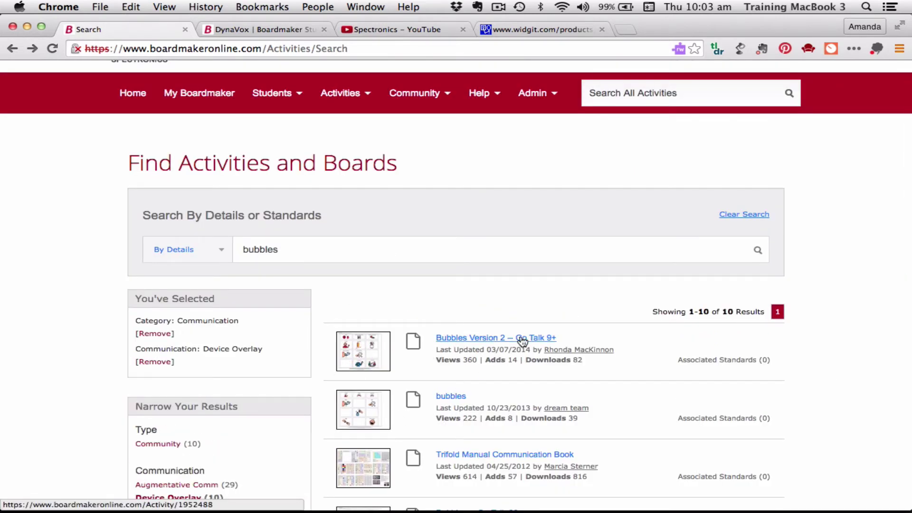
Open the Bubbles -- Go Talk 20+ board from the filtered results.
scroll(504, 342, "down", 5)
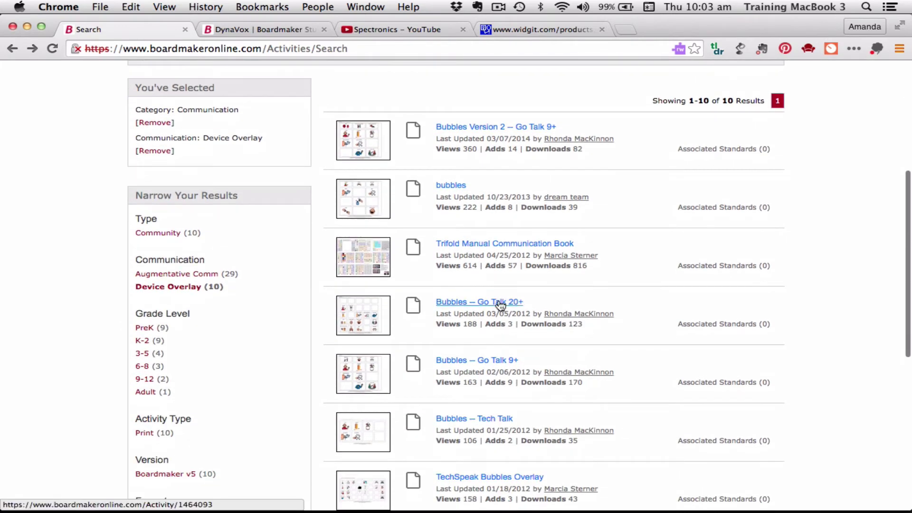
scroll(498, 375, "down", 2)
scroll(497, 379, "down", 2)
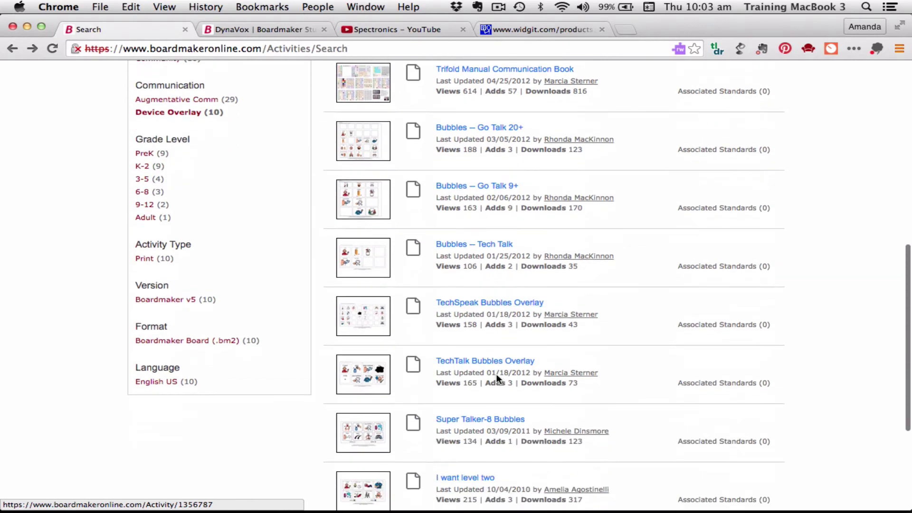
scroll(489, 405, "down", 1)
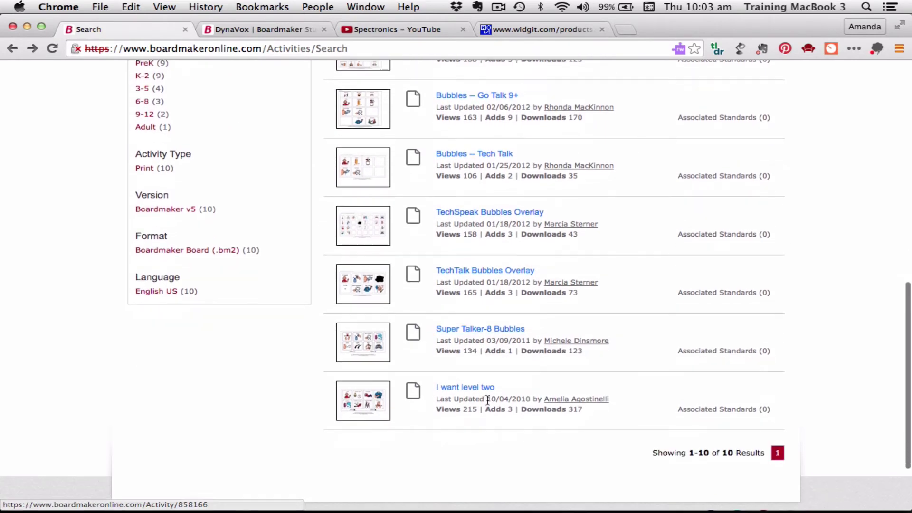
scroll(411, 323, "up", 2)
scroll(412, 323, "up", 2)
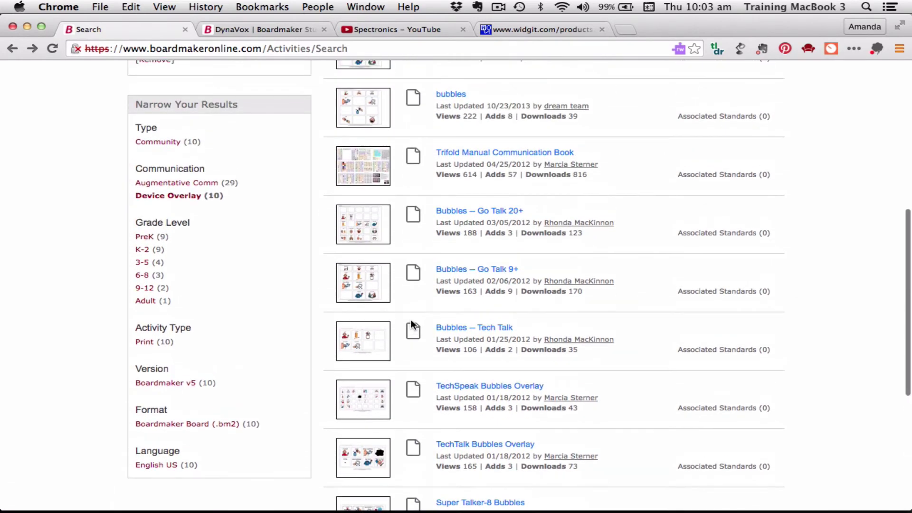
left_click(360, 236)
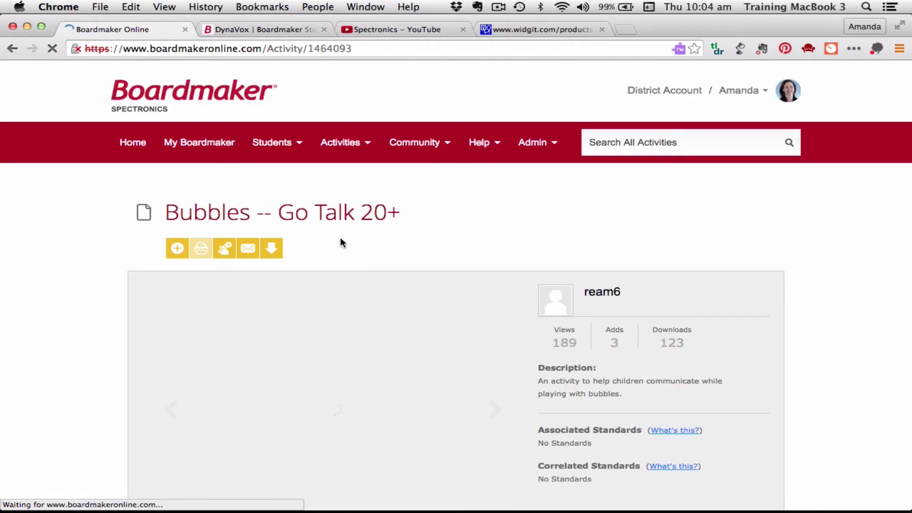
Add the Bubbles -- Go Talk 20+ board to My Activities with its + button.
scroll(384, 302, "down", 4)
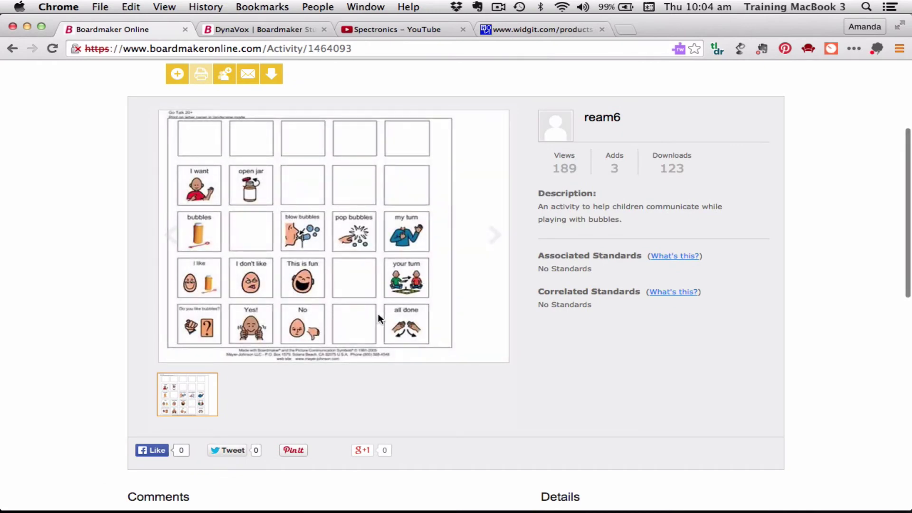
scroll(327, 287, "up", 1)
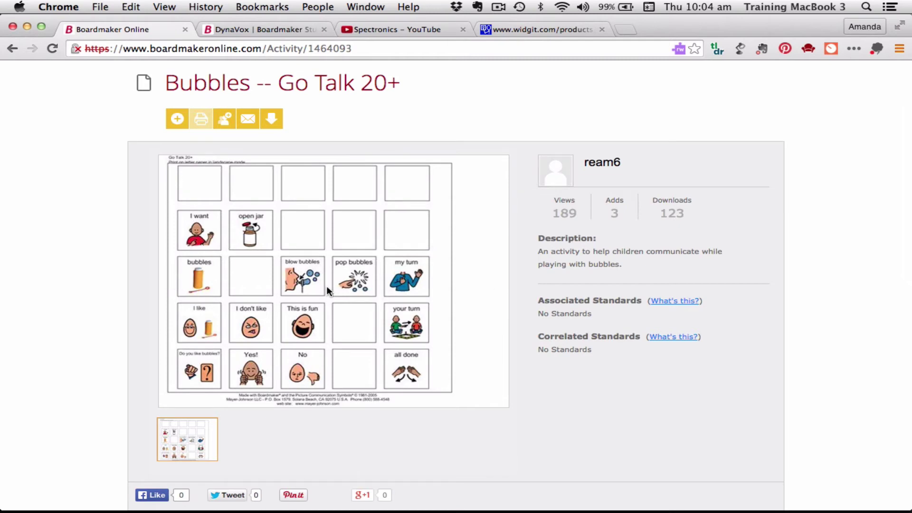
left_click(178, 125)
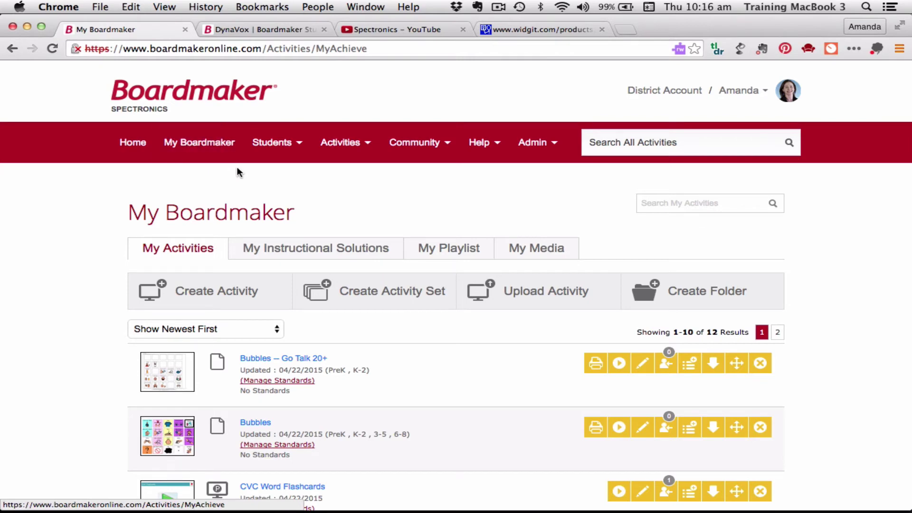
Open the Bubbles activity from My Activities with its Edit Activity pencil.
scroll(199, 190, "down", 2)
scroll(197, 209, "down", 5)
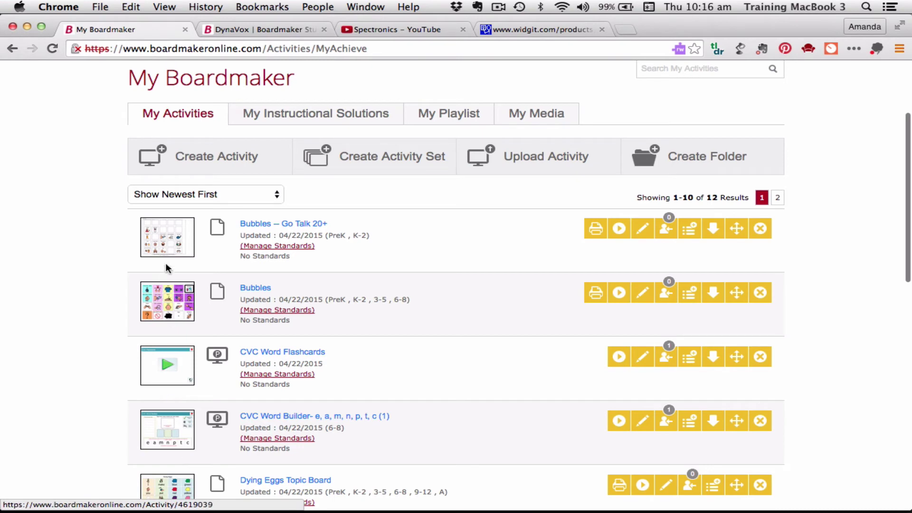
scroll(168, 259, "down", 2)
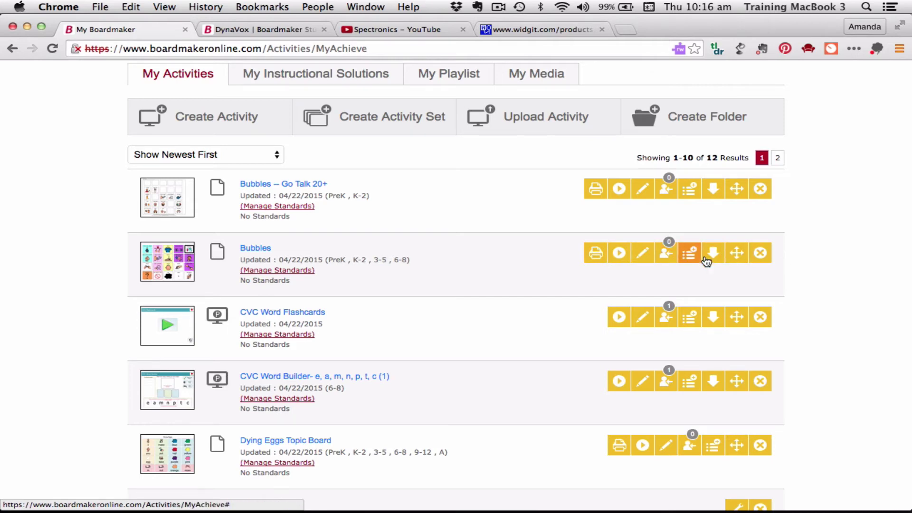
left_click(643, 254)
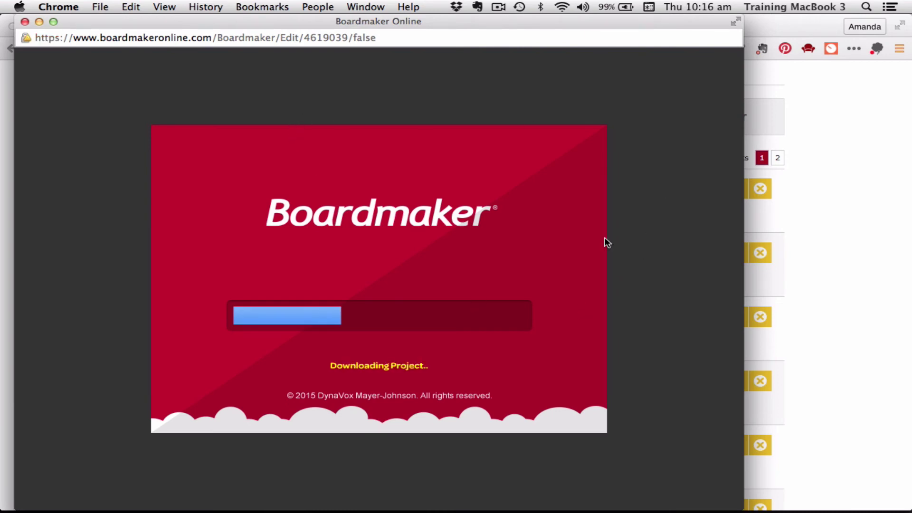
Expand the editor to full screen and clear the contents of the 'more' cell.
left_click(737, 21)
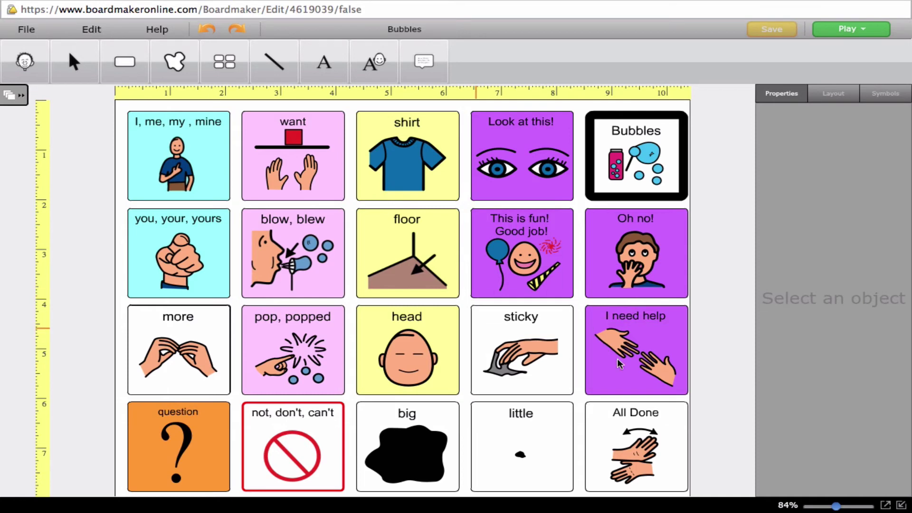
left_click(208, 315)
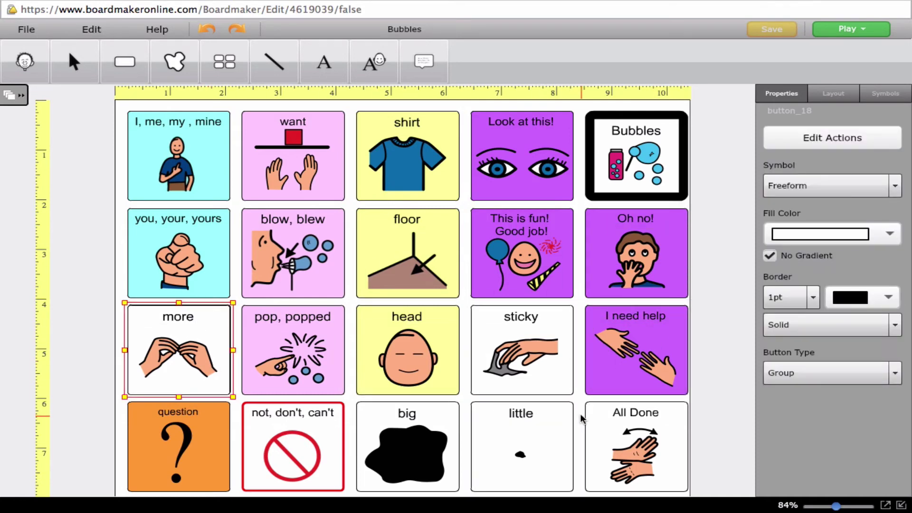
left_click(596, 409)
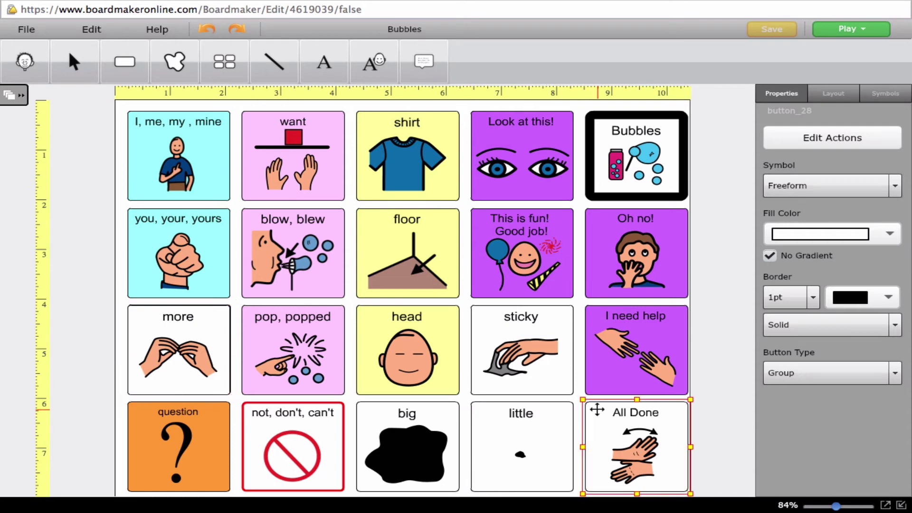
left_click(216, 335)
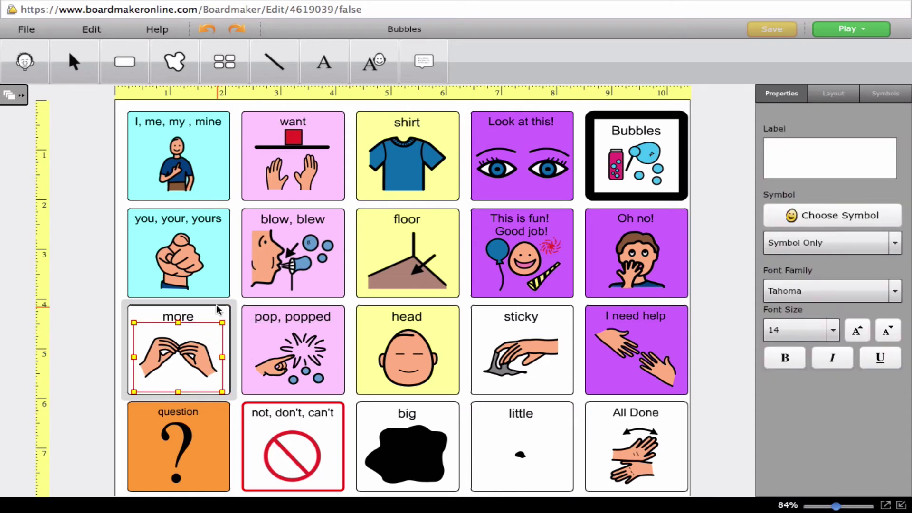
left_click(217, 308)
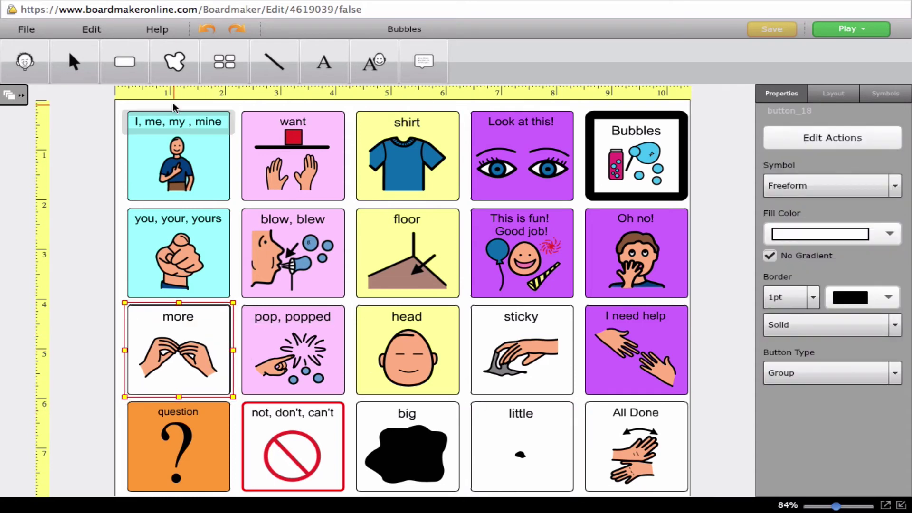
left_click(91, 29)
left_click(95, 177)
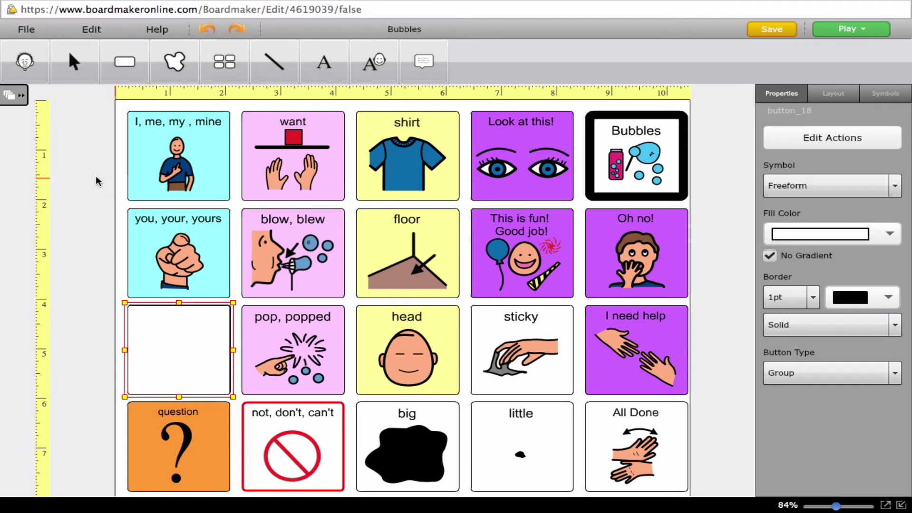
Clear the contents of the 'All Done' cell the same way.
left_click(600, 410)
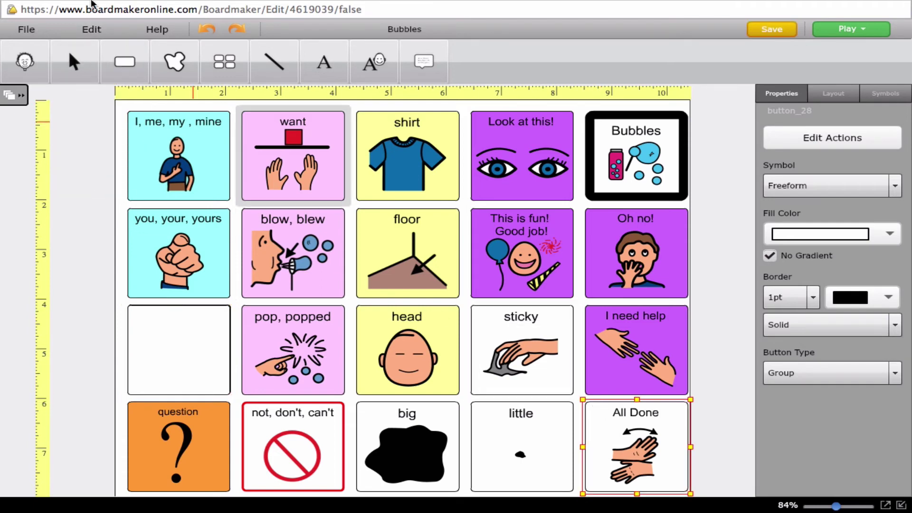
left_click(91, 29)
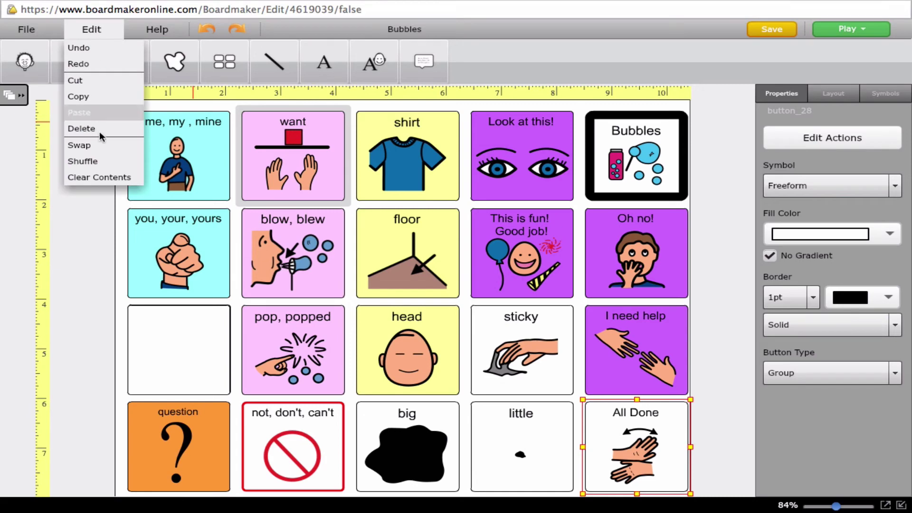
left_click(107, 176)
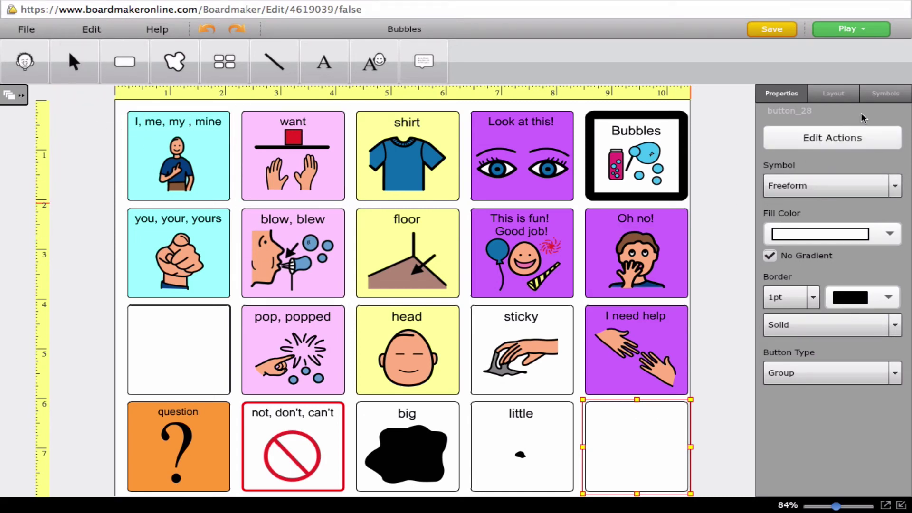
left_click(884, 94)
Search symbols for 'more' and place an enlarged red-berries symbol in the empty cell.
left_click(851, 140)
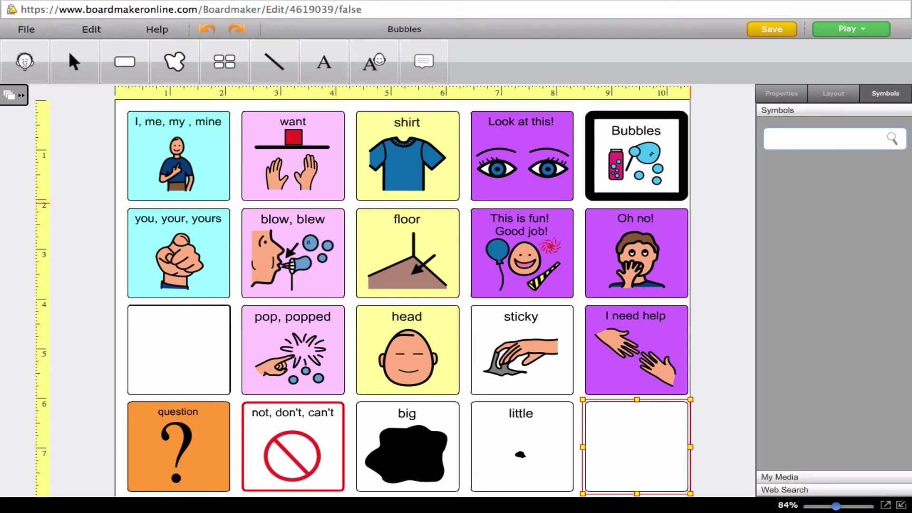
key("Return")
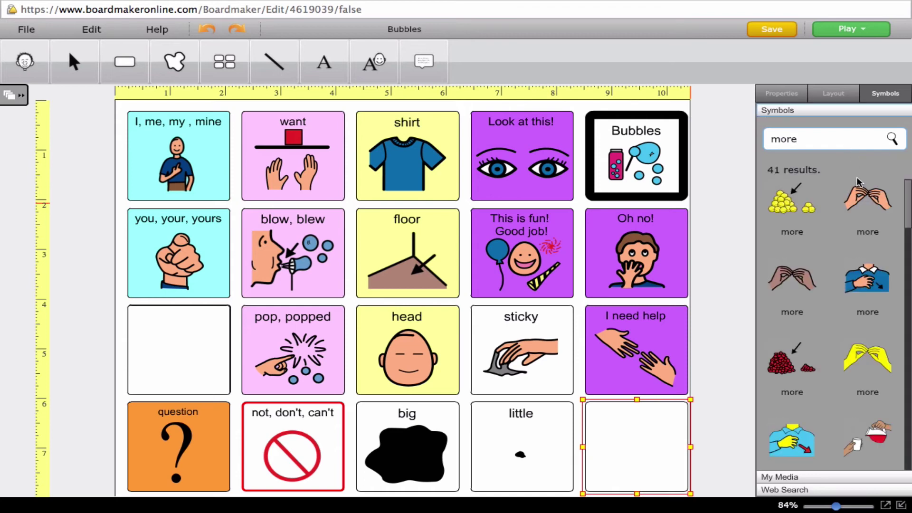
left_click_drag(784, 355, 158, 326)
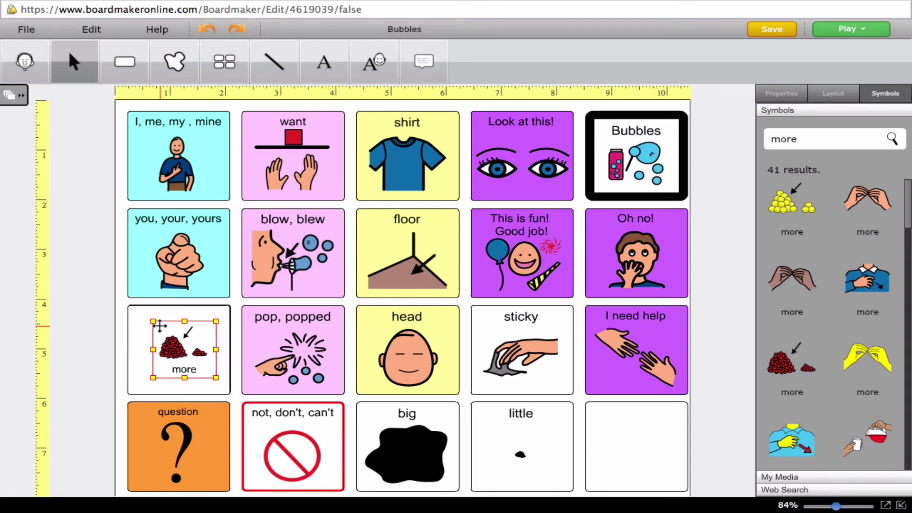
left_click_drag(153, 322, 112, 294)
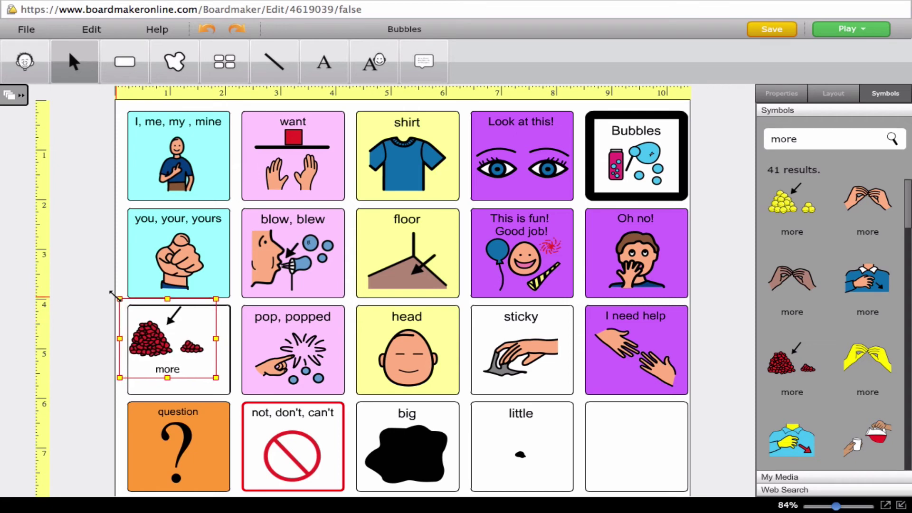
left_click_drag(177, 344, 190, 351)
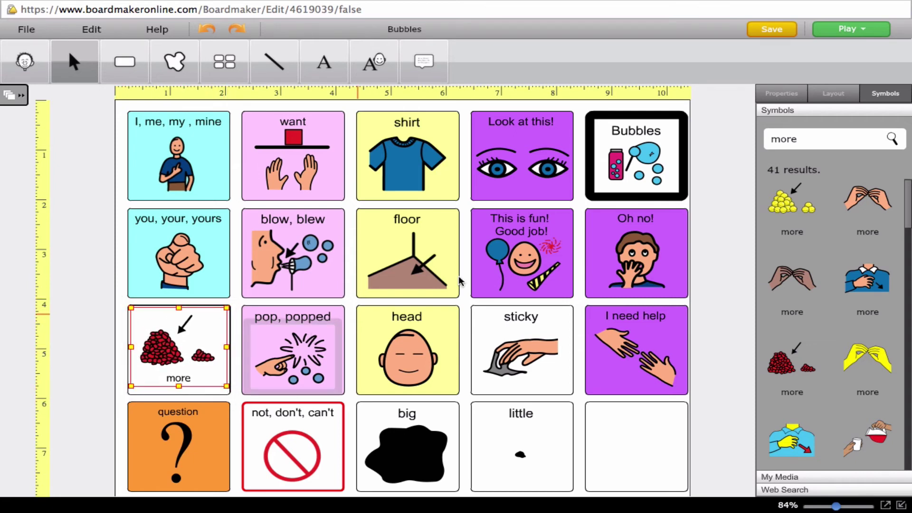
Set the 'more' label position to Top Center and nudge the symbol slightly down.
left_click(792, 94)
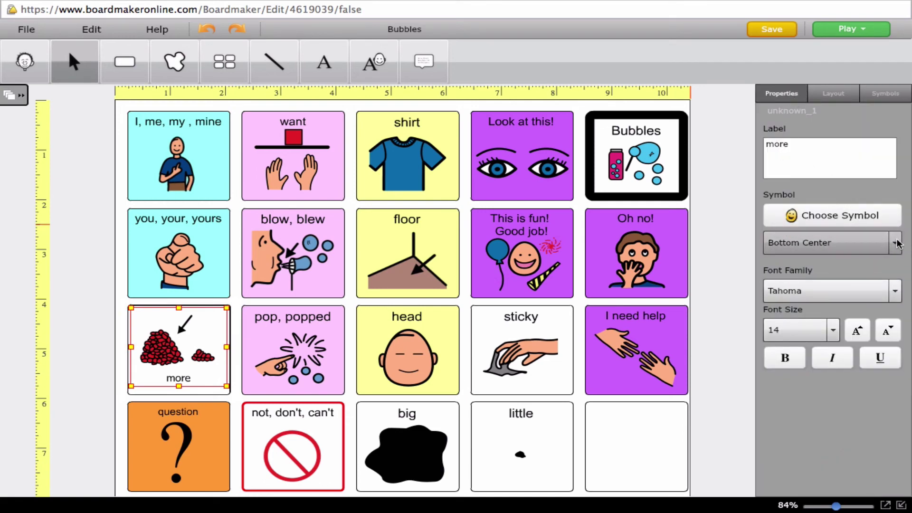
left_click(841, 244)
left_click(826, 262)
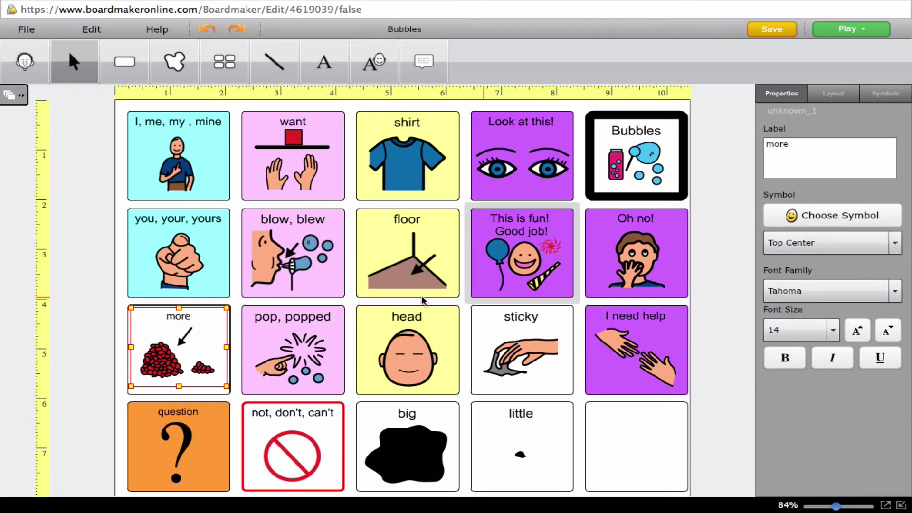
left_click_drag(199, 366, 200, 369)
left_click(660, 444)
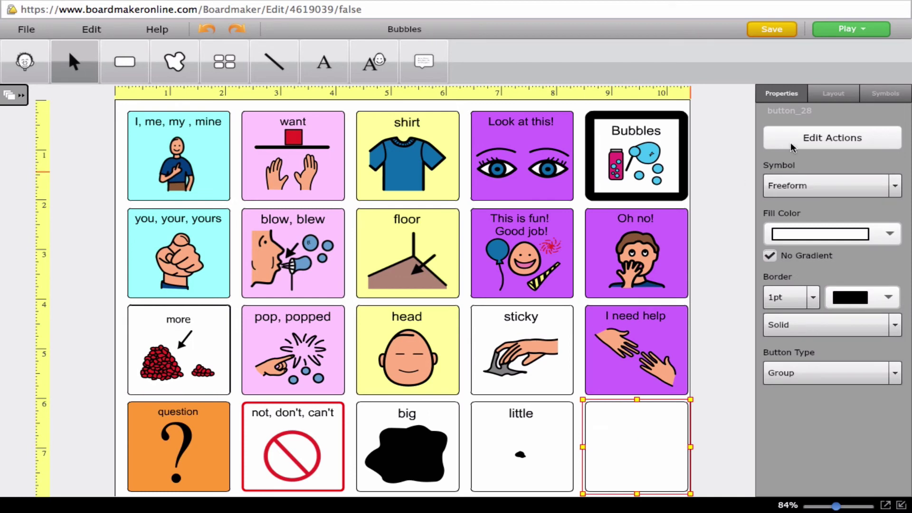
Search symbols for 'finish' and place an enlarged thumbs-up symbol in the bottom-right cell.
left_click(884, 94)
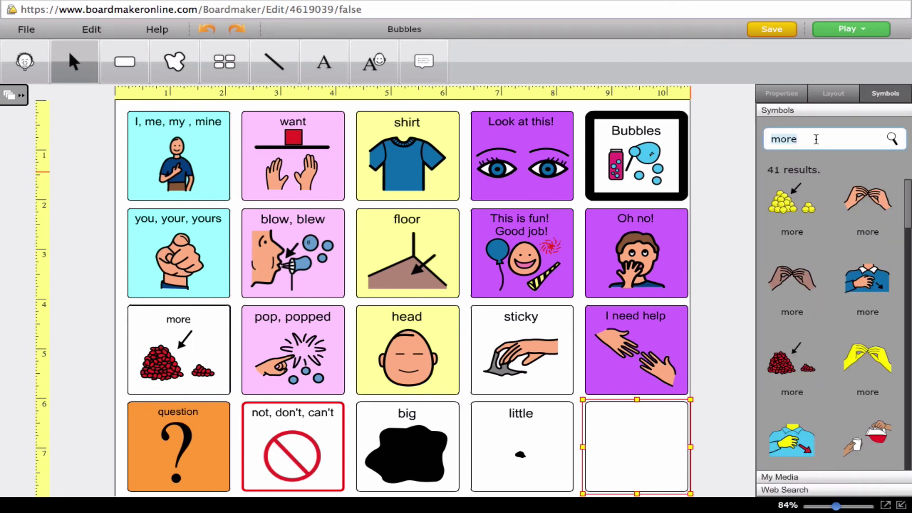
left_click_drag(798, 139, 759, 139)
type("finish")
key("Return")
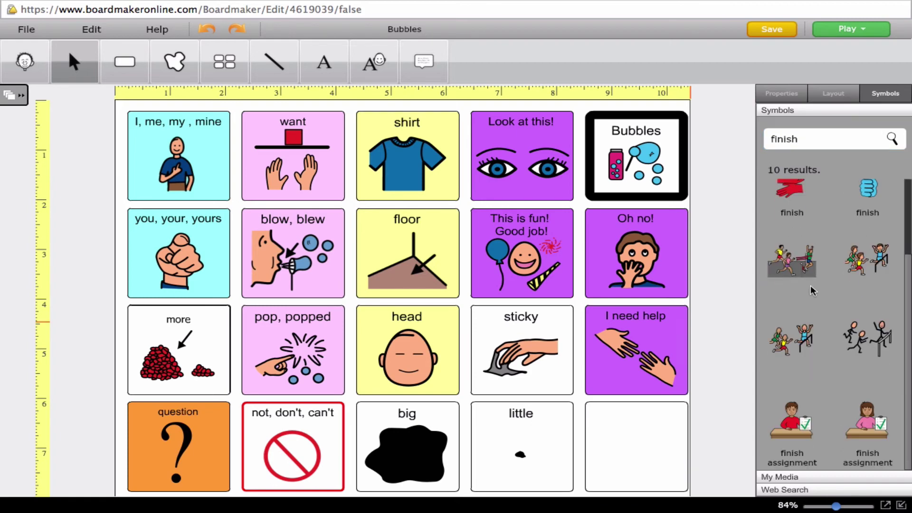
left_click_drag(876, 200, 602, 419)
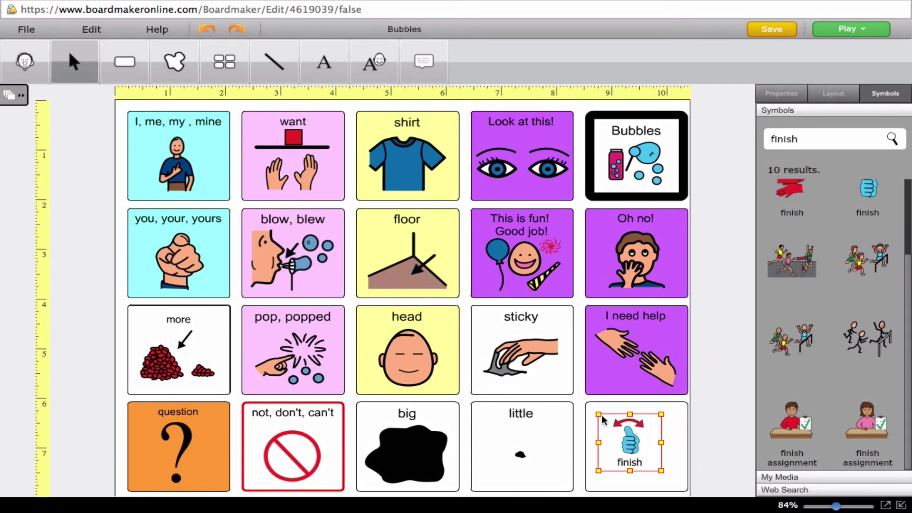
left_click_drag(661, 470, 684, 489)
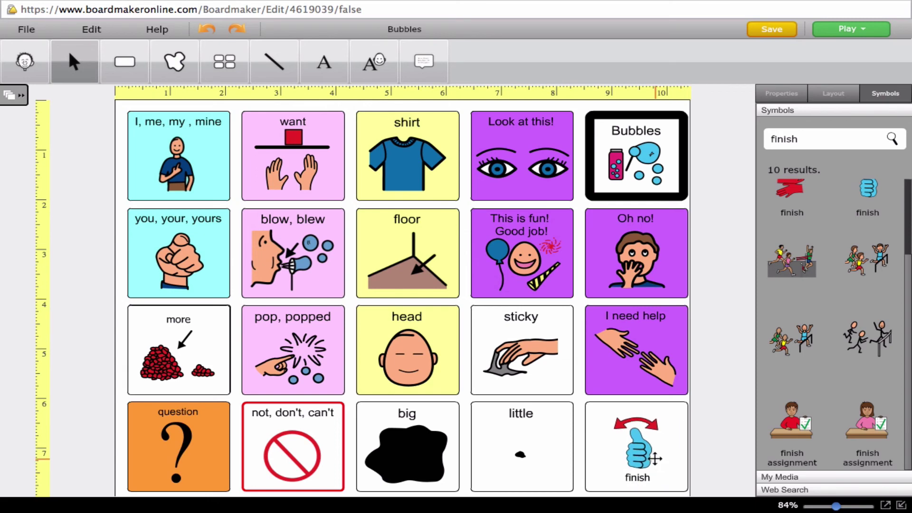
Set the 'finish' label position to Top Center.
left_click(653, 453)
left_click(783, 98)
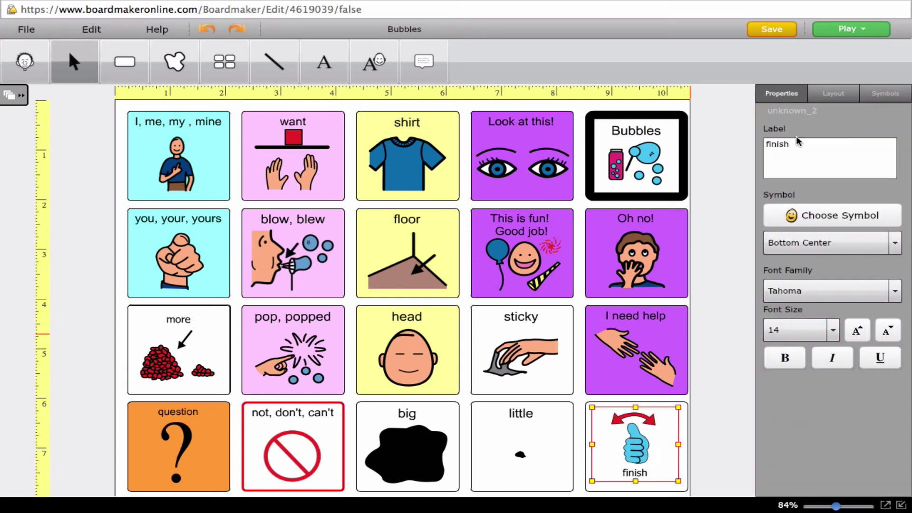
left_click(836, 243)
left_click(824, 261)
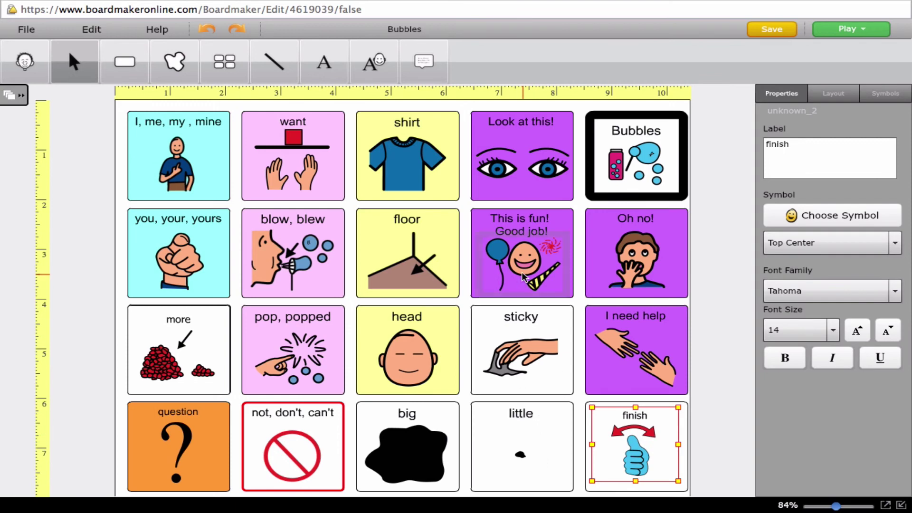
Fill the Look at this!, This is fun!, Oh no! and I need help cells white, two at a time.
left_click_drag(555, 105, 555, 271)
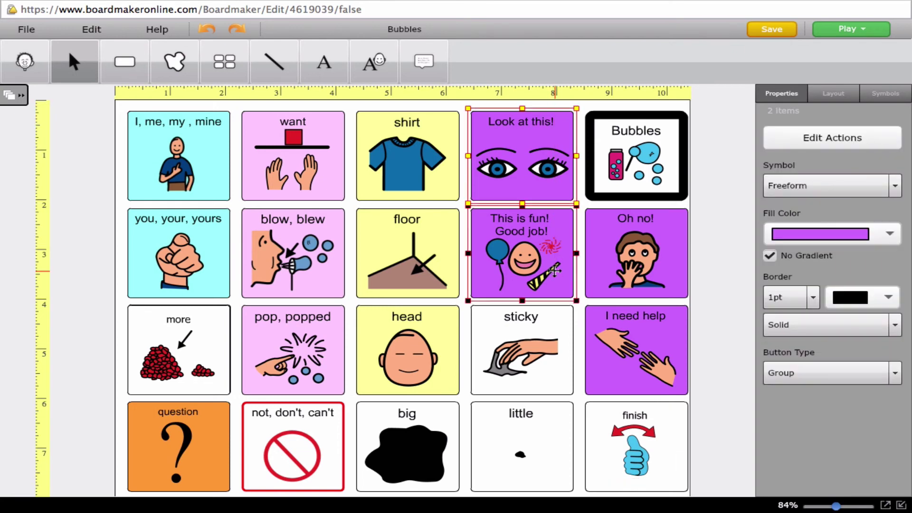
left_click(887, 235)
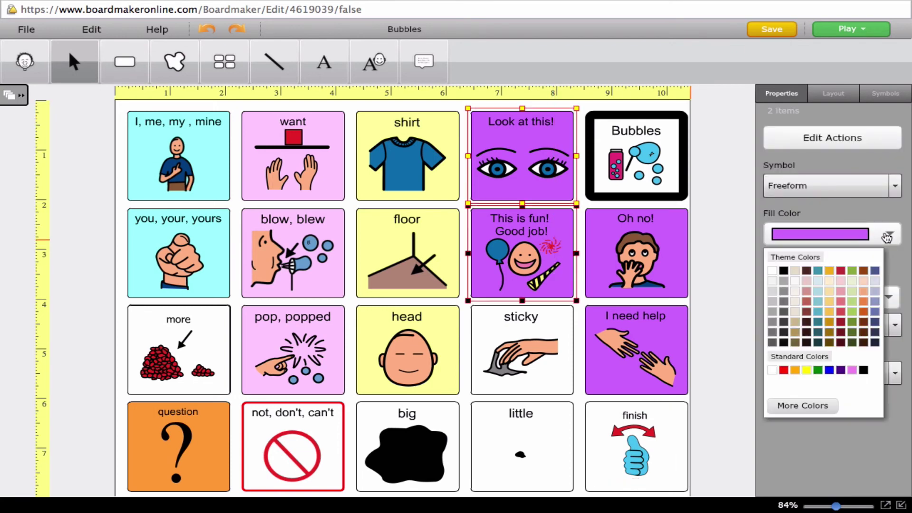
left_click(772, 271)
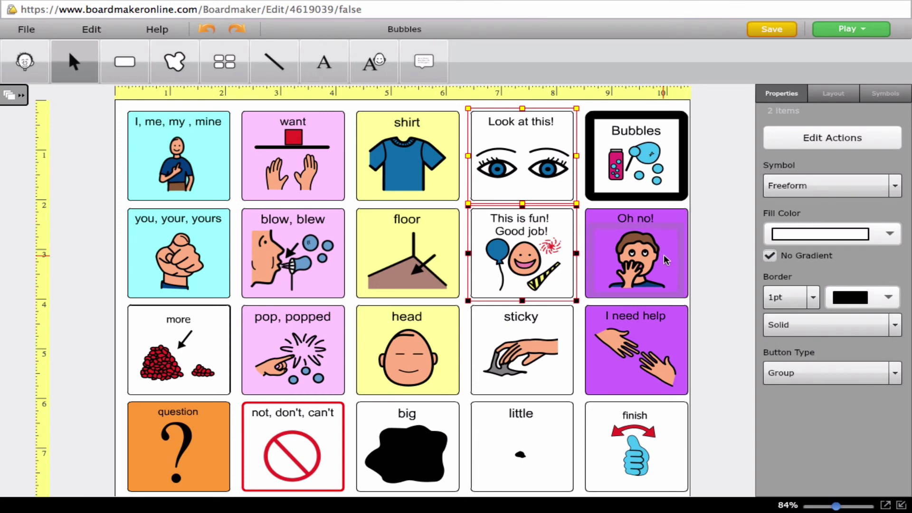
left_click_drag(716, 342, 660, 274)
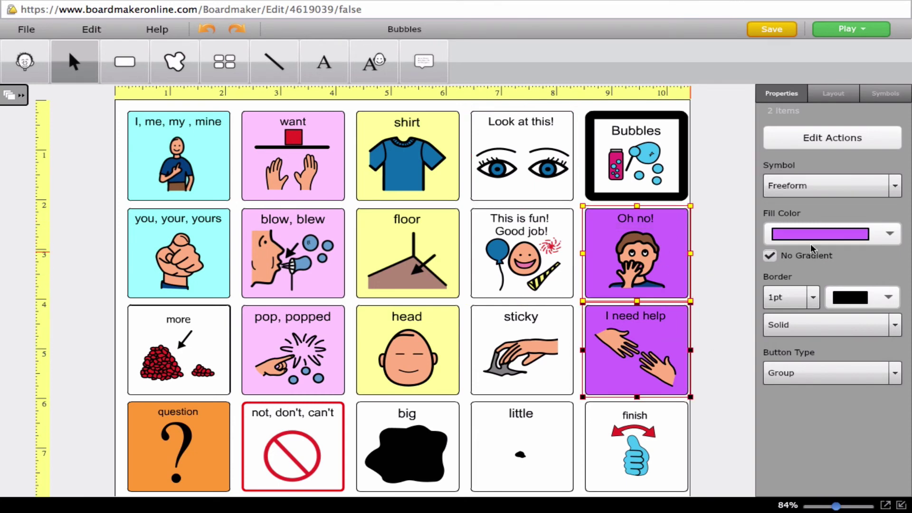
left_click(890, 237)
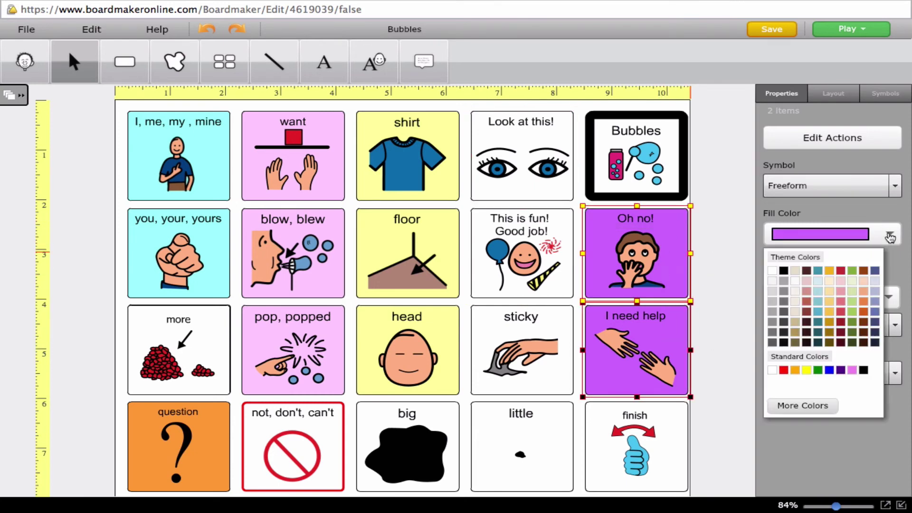
left_click(775, 273)
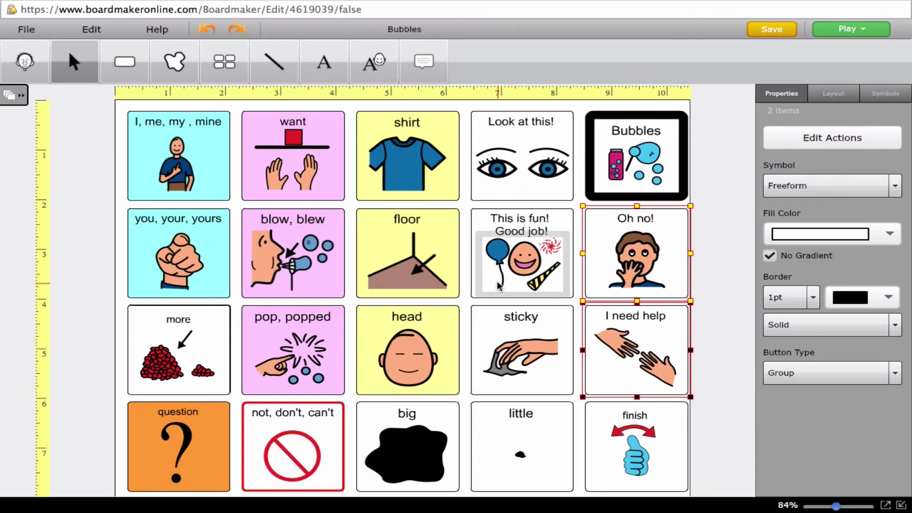
left_click(473, 302)
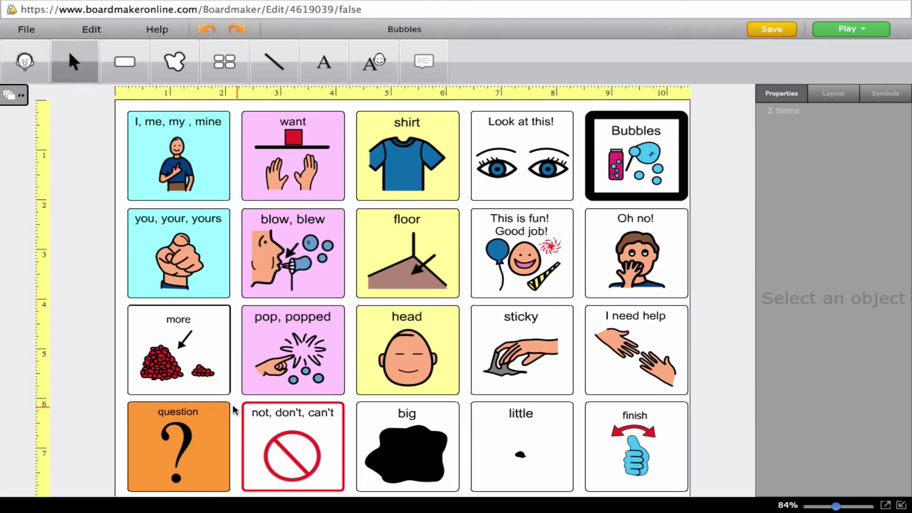
Save the board as bubbles-april15, exit full screen and close the editor window.
left_click(776, 27)
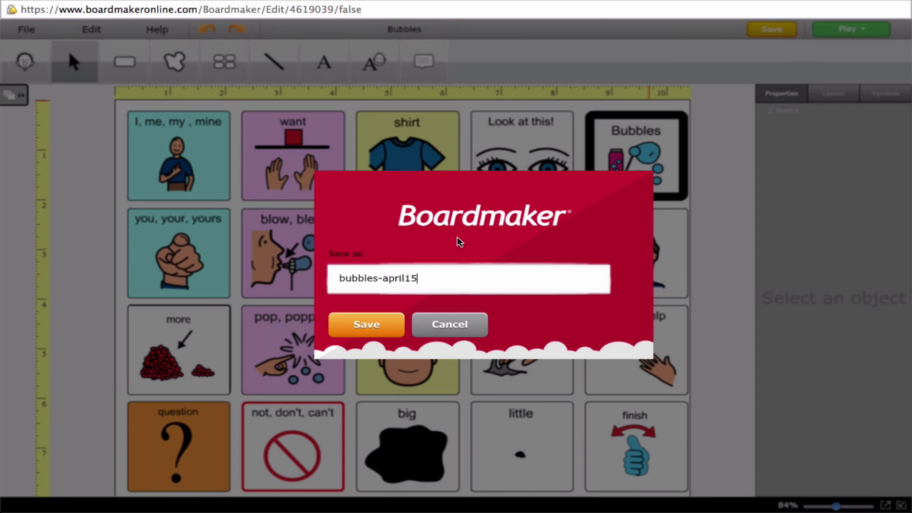
left_click(378, 327)
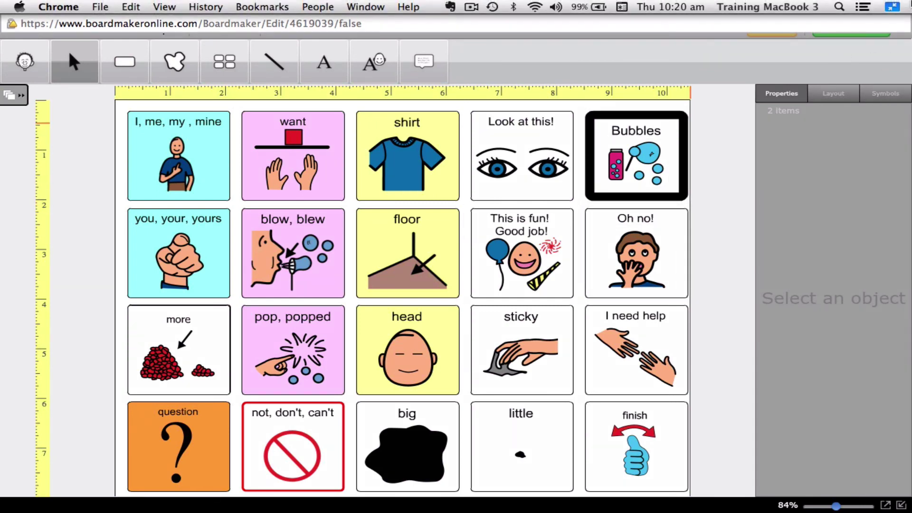
left_click(892, 7)
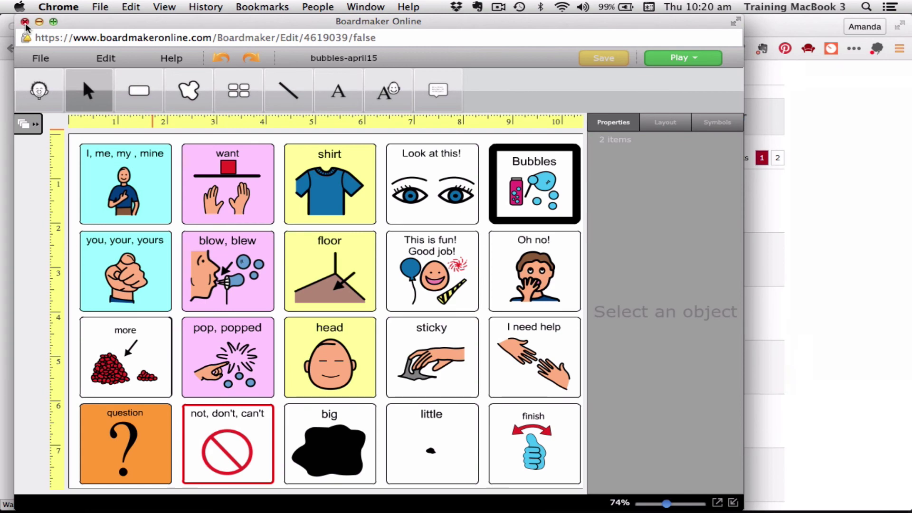
left_click(24, 22)
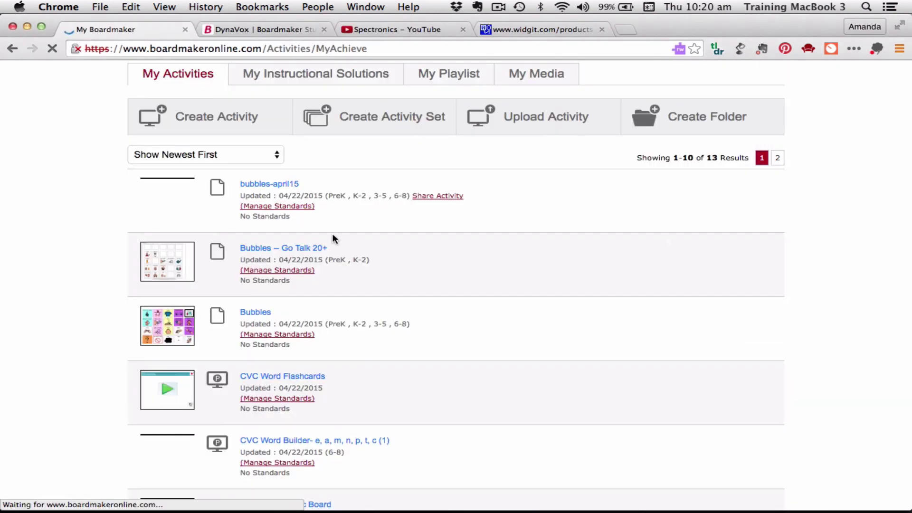
Delete the original Bubbles activity, confirming with Yes, and review the remaining 12 activities.
scroll(332, 233, "up", 2)
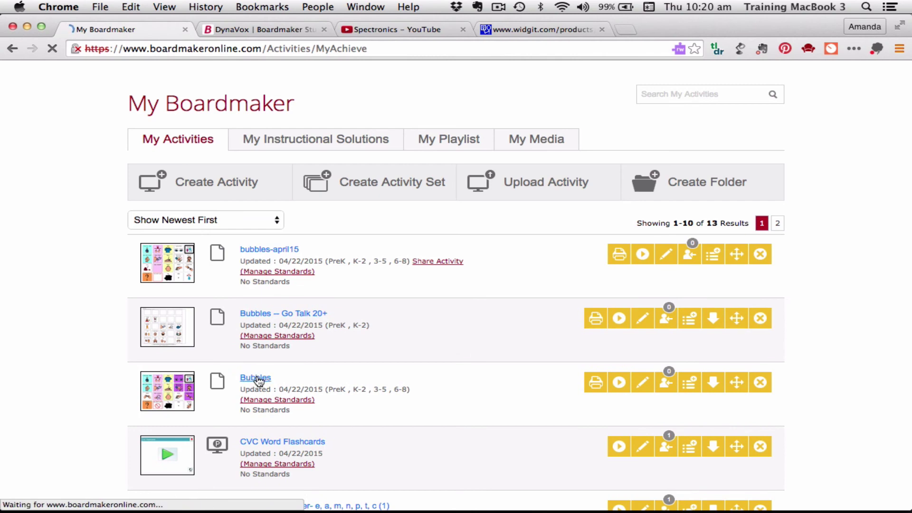
left_click(258, 379)
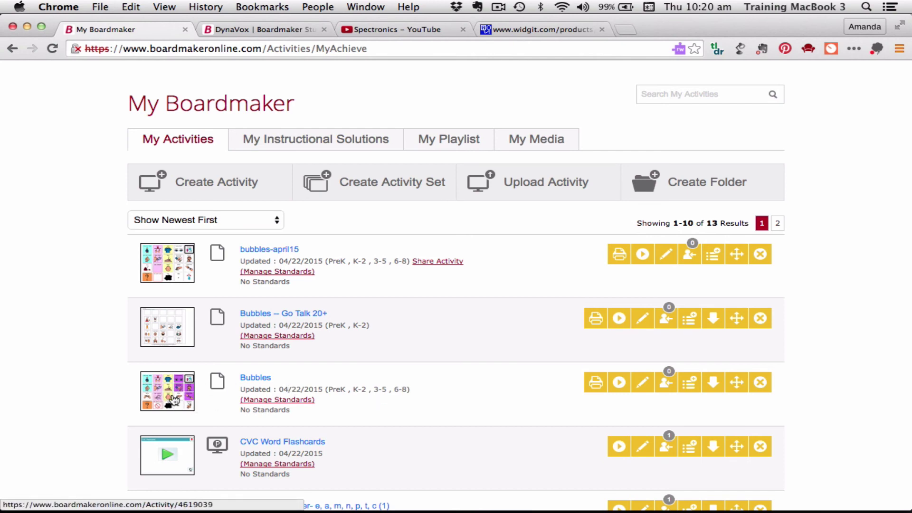
left_click(760, 383)
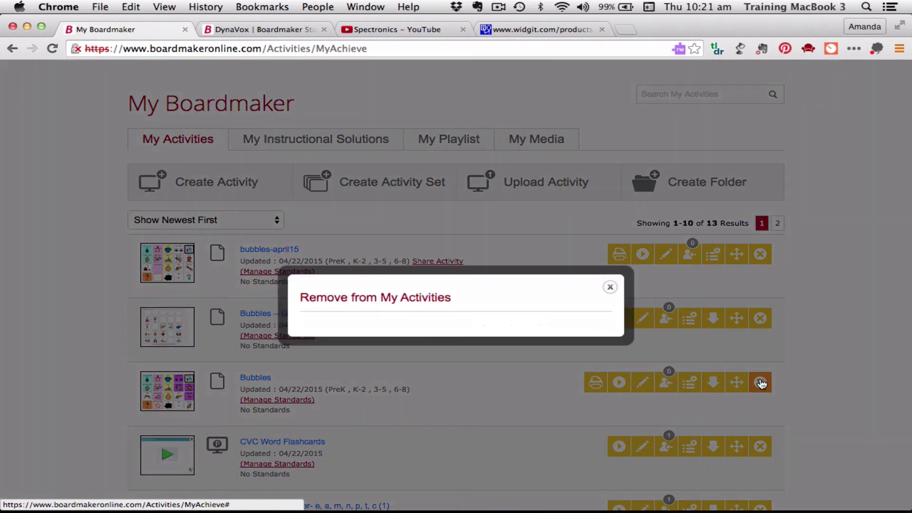
left_click(540, 415)
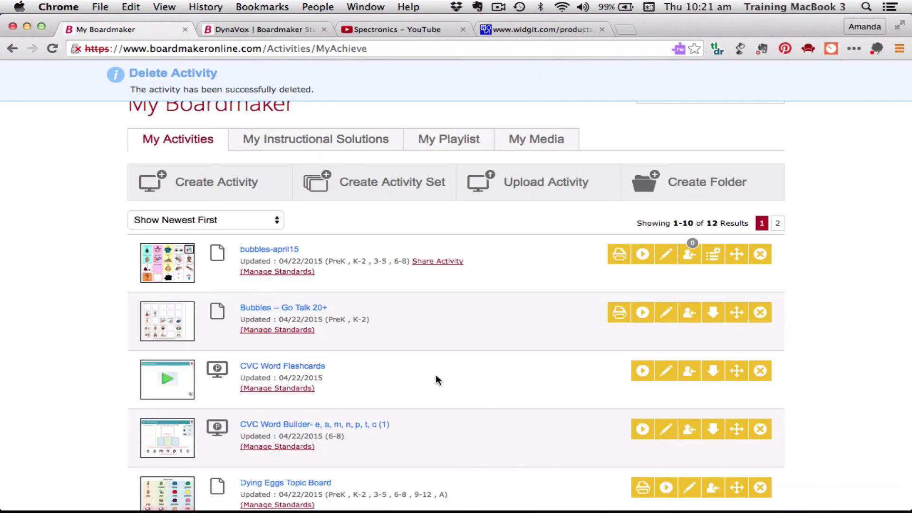
scroll(434, 379, "down", 3)
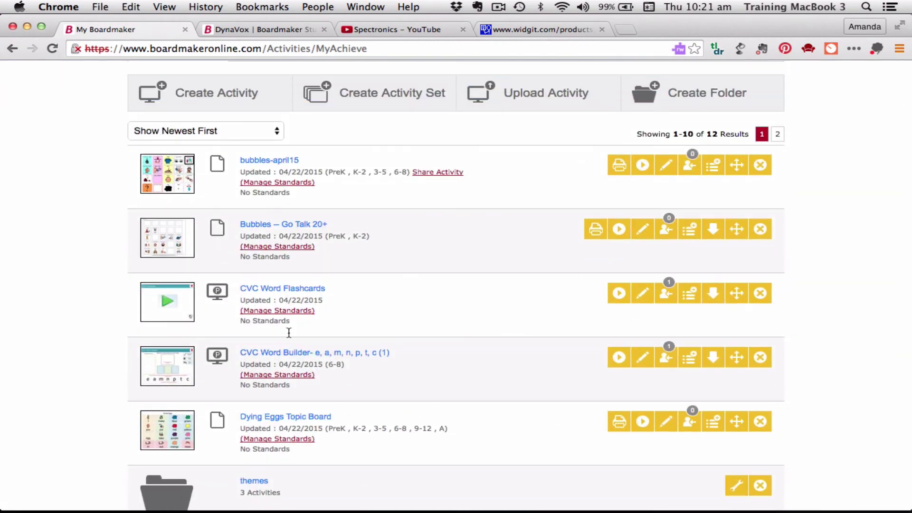
scroll(303, 425, "down", 2)
scroll(303, 426, "up", 3)
scroll(303, 425, "down", 2)
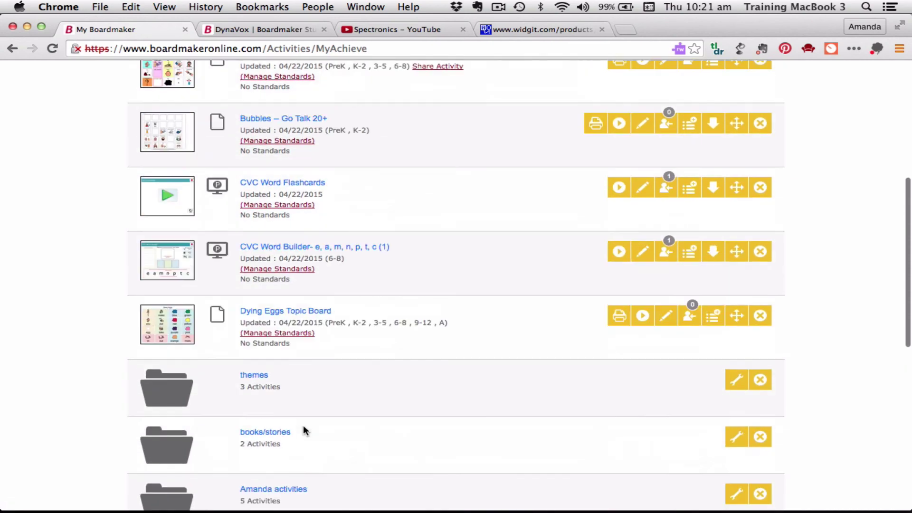
scroll(304, 429, "up", 3)
scroll(305, 430, "up", 4)
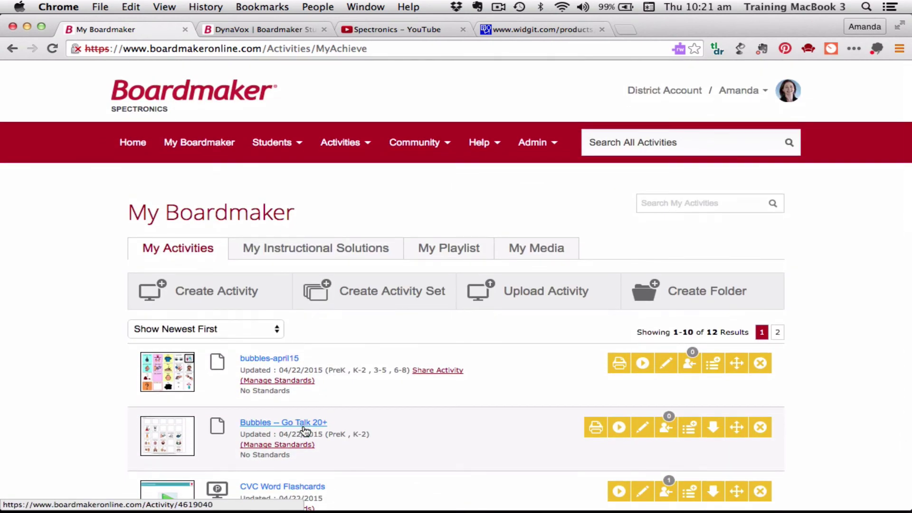
Go to Activities > Community Activities and clear the bubbles keyword search and filters.
mouse_move(342, 140)
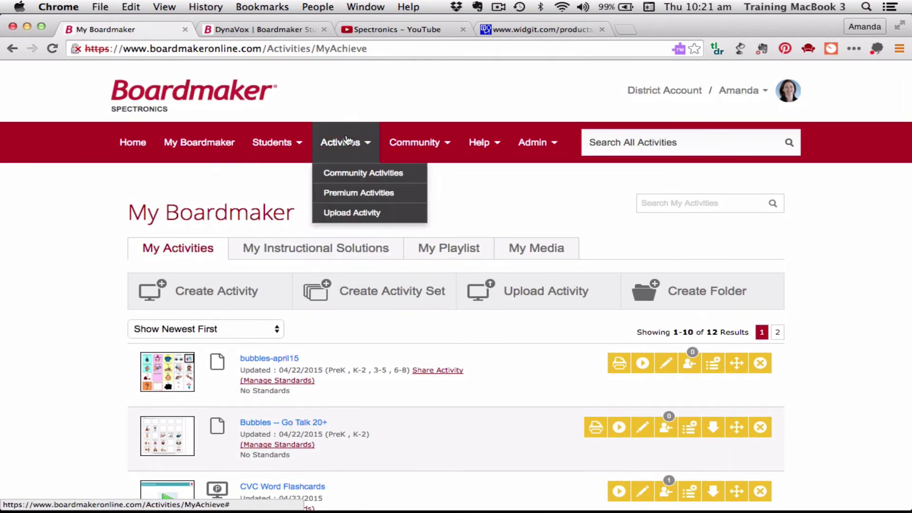
left_click(345, 173)
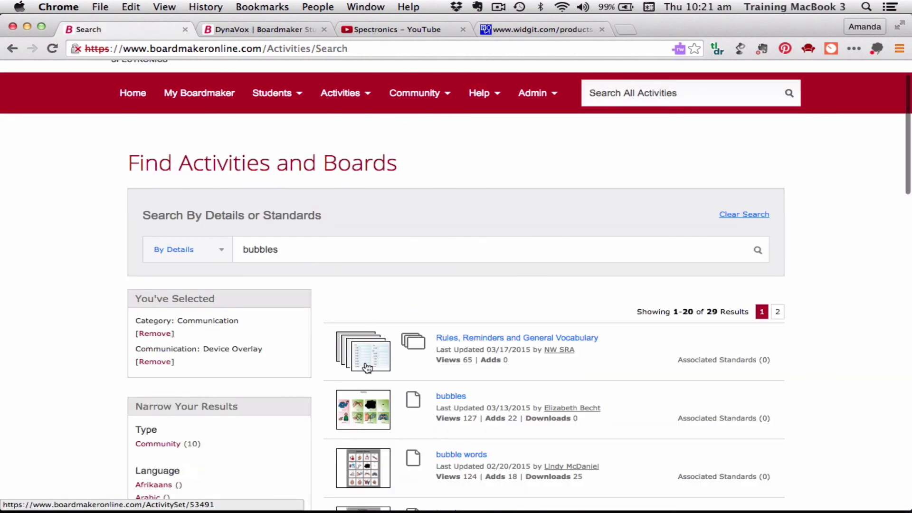
scroll(368, 368, "down", 5)
scroll(366, 363, "up", 8)
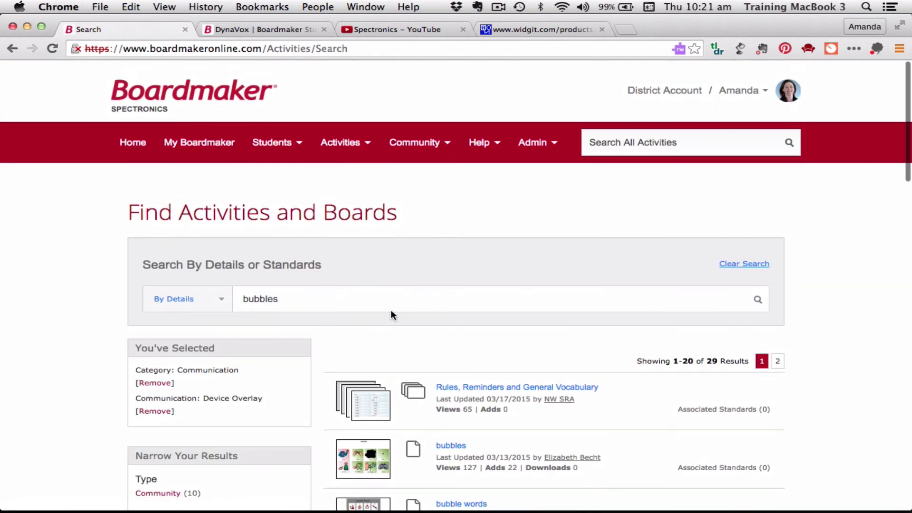
left_click(734, 265)
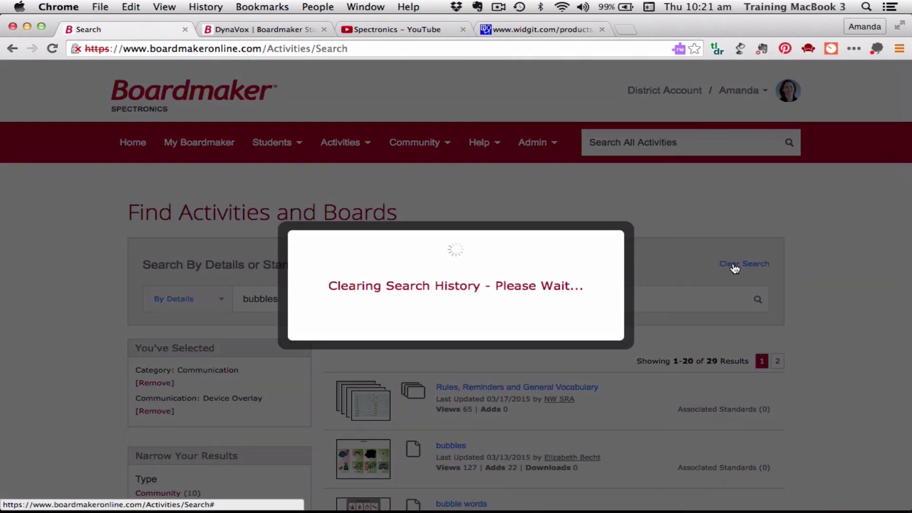
Scroll through the Trending and Recent community activity sections.
scroll(553, 339, "down", 10)
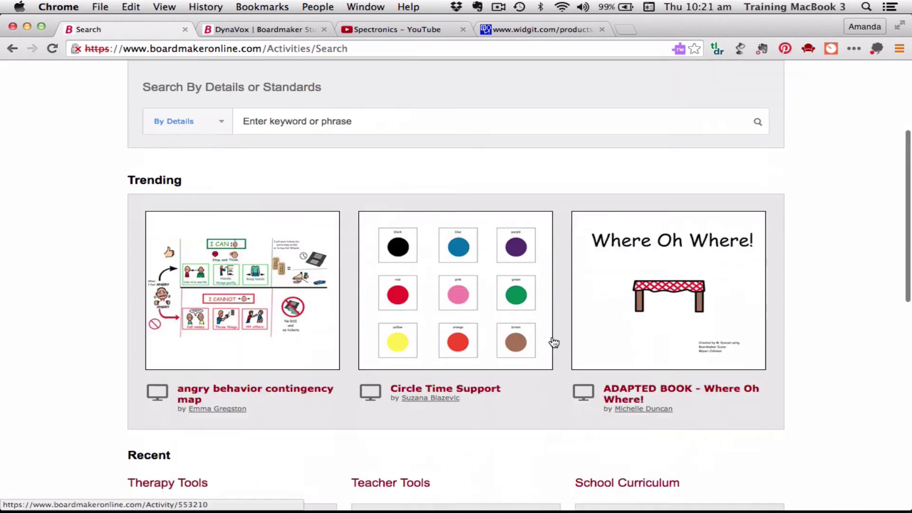
scroll(553, 339, "down", 5)
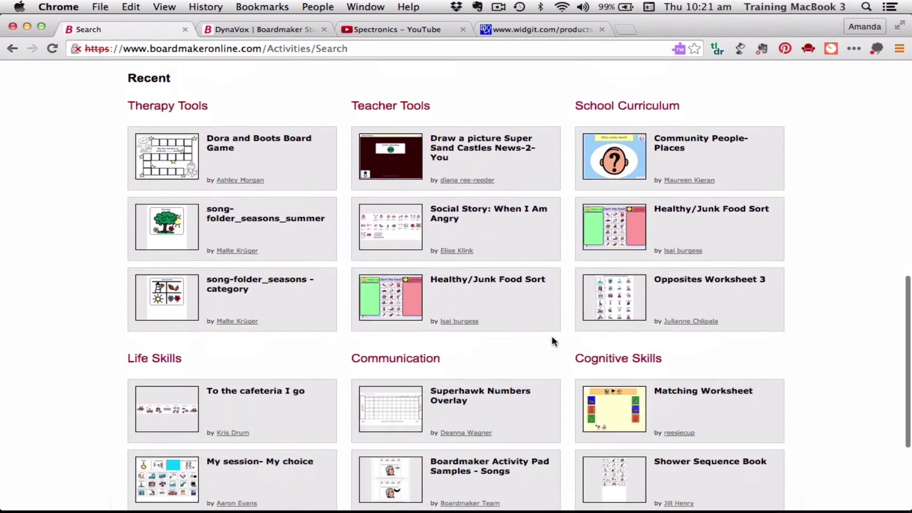
scroll(553, 339, "up", 4)
scroll(552, 335, "up", 10)
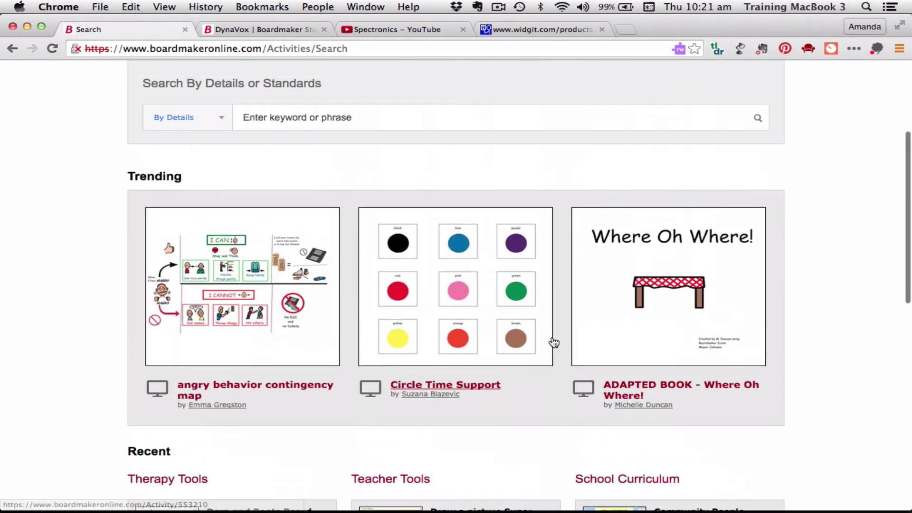
scroll(551, 336, "down", 2)
scroll(552, 341, "up", 2)
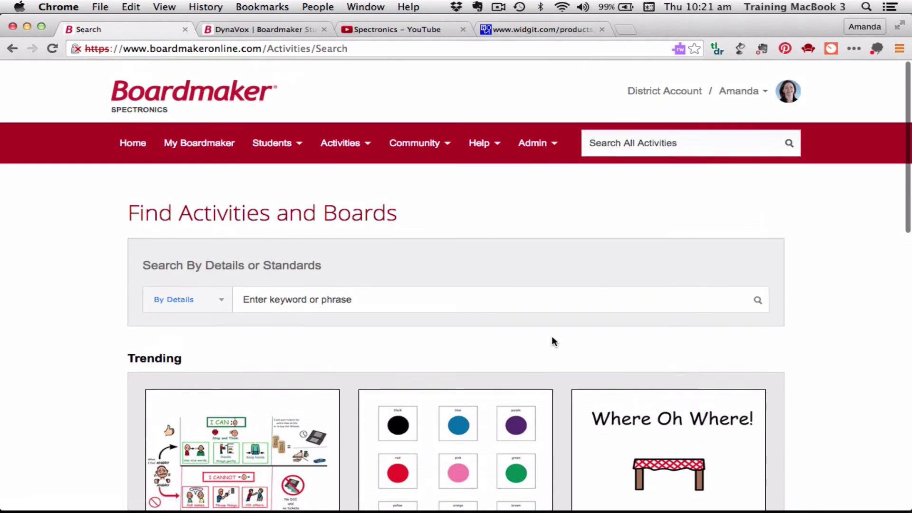
scroll(552, 342, "down", 2)
scroll(554, 341, "down", 5)
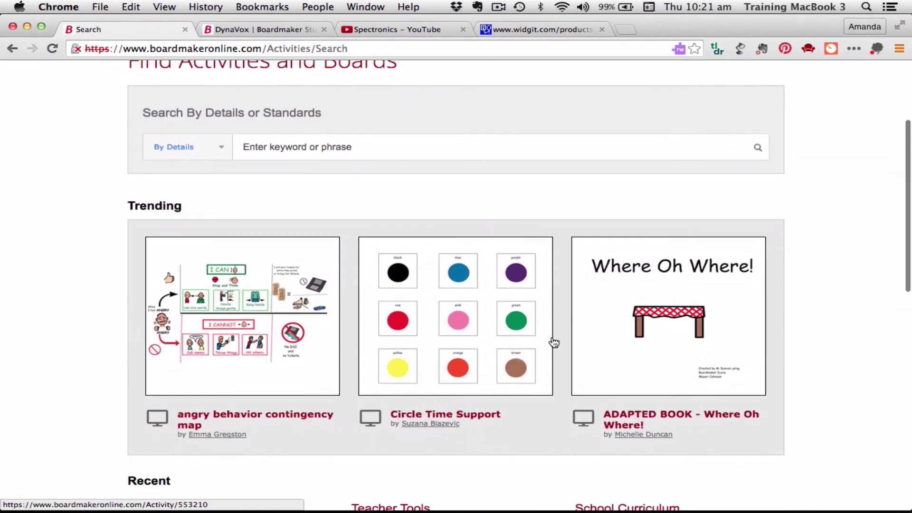
scroll(553, 342, "up", 3)
scroll(554, 342, "up", 4)
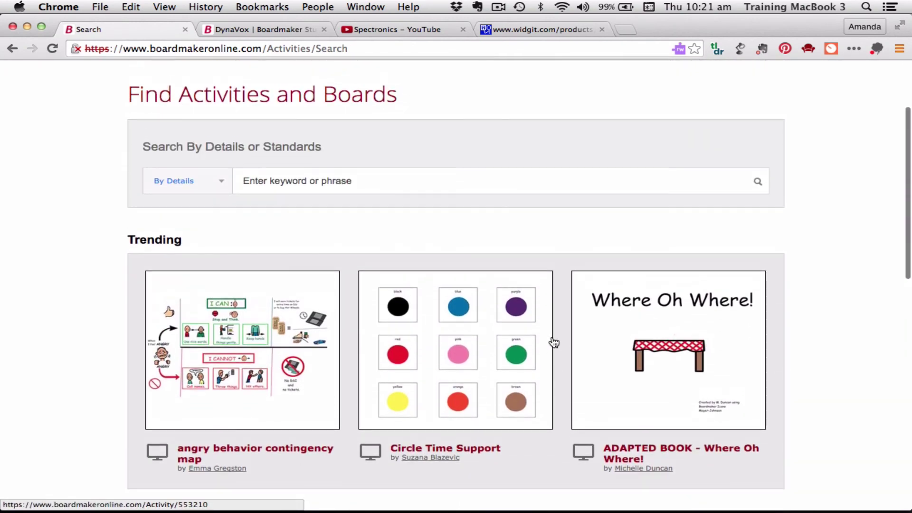
scroll(412, 355, "down", 6)
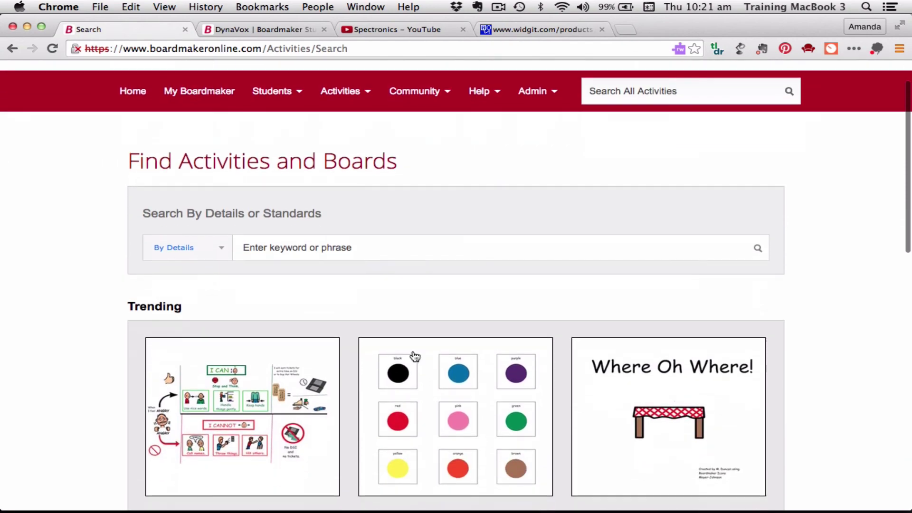
scroll(414, 355, "down", 2)
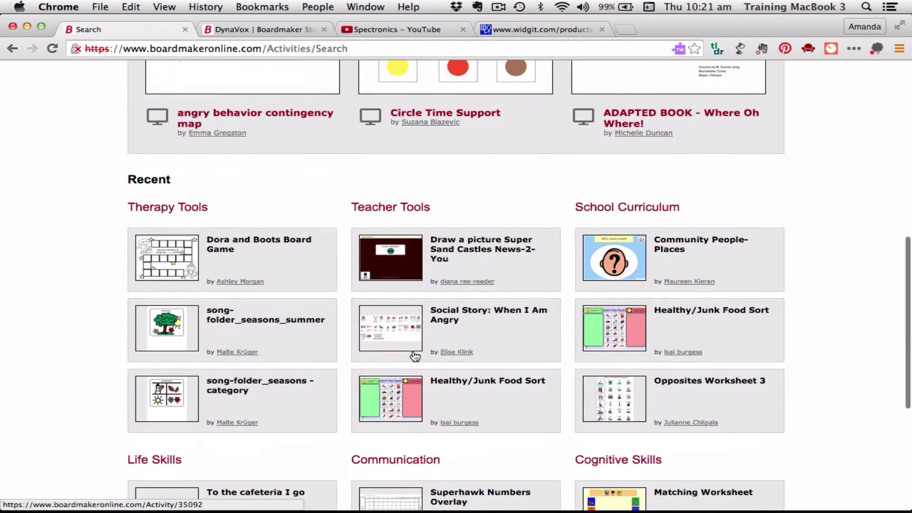
scroll(414, 355, "up", 8)
scroll(413, 355, "down", 3)
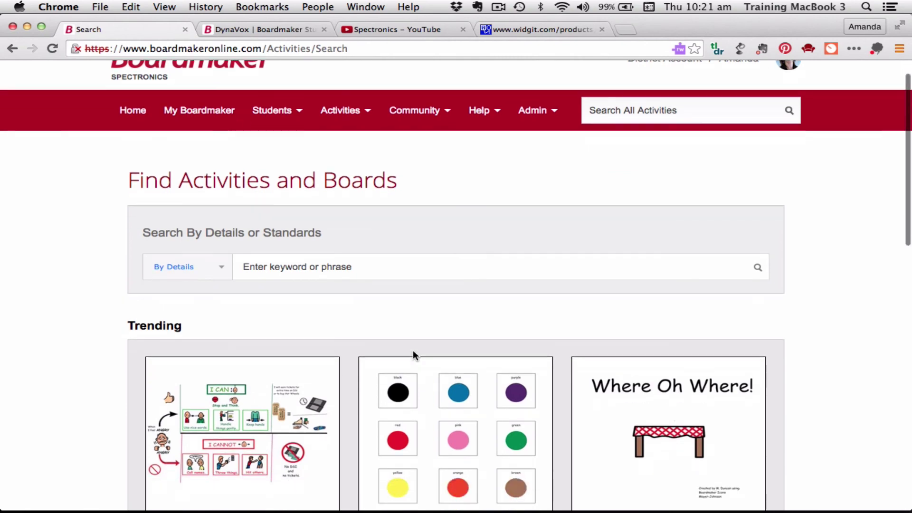
scroll(413, 355, "up", 4)
scroll(412, 356, "down", 1)
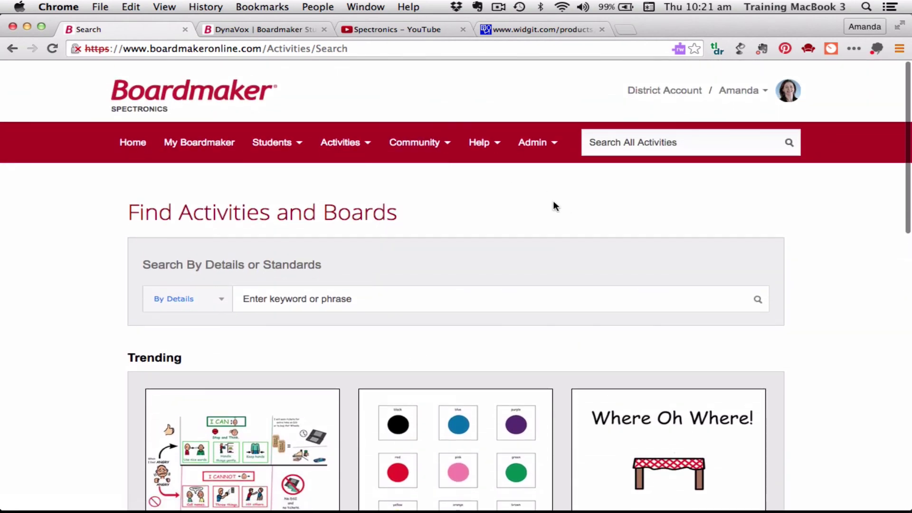
scroll(450, 218, "down", 10)
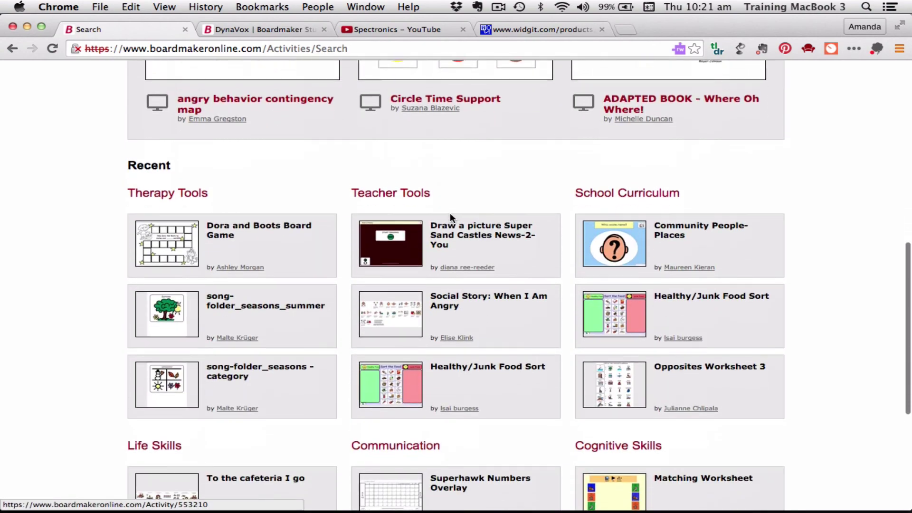
scroll(449, 212, "down", 5)
scroll(449, 209, "up", 15)
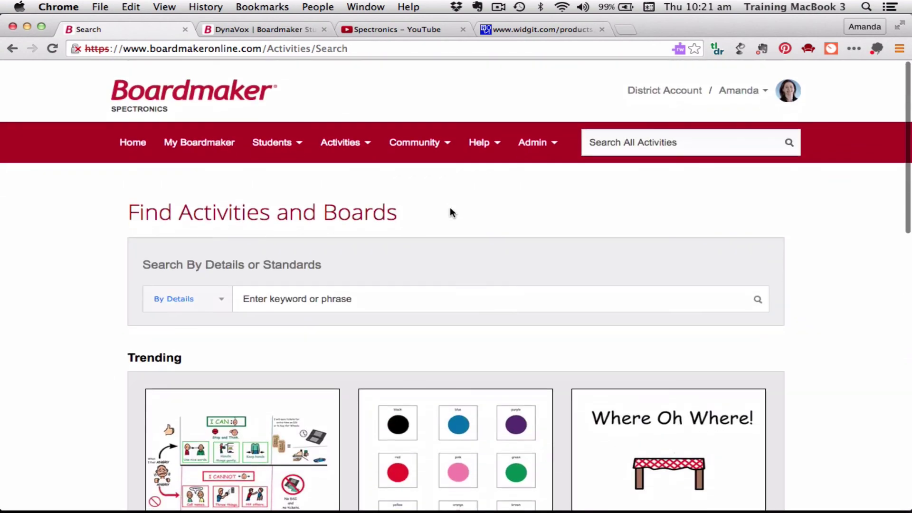